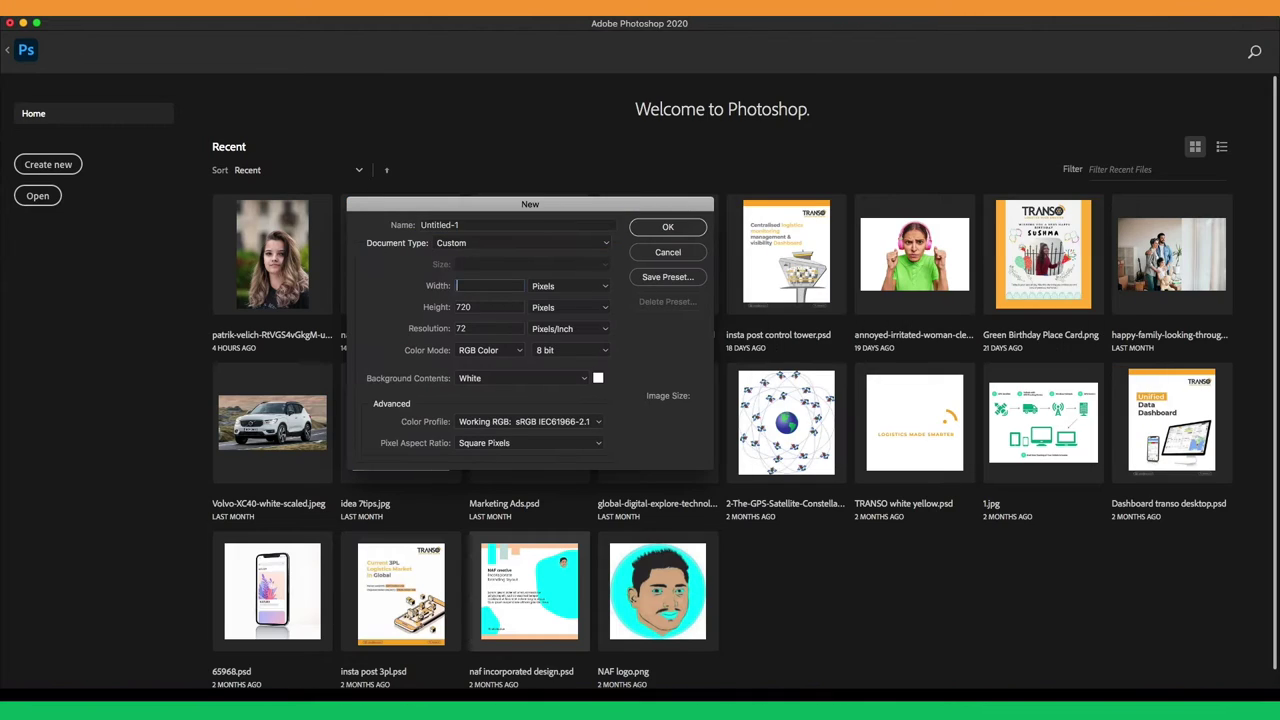
- Create a blank white 1200 × 1200 px, 300 ppi document named India love
click(394, 280)
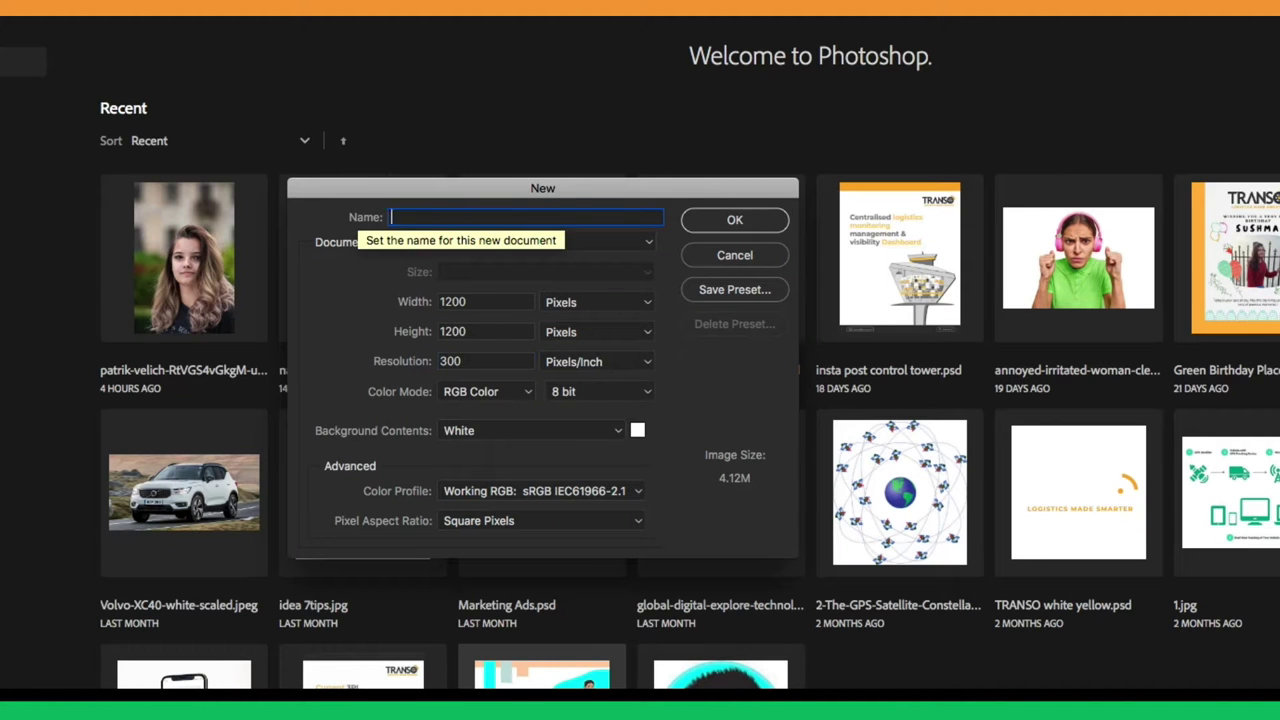
click(525, 217)
text(India love)
key(Return)
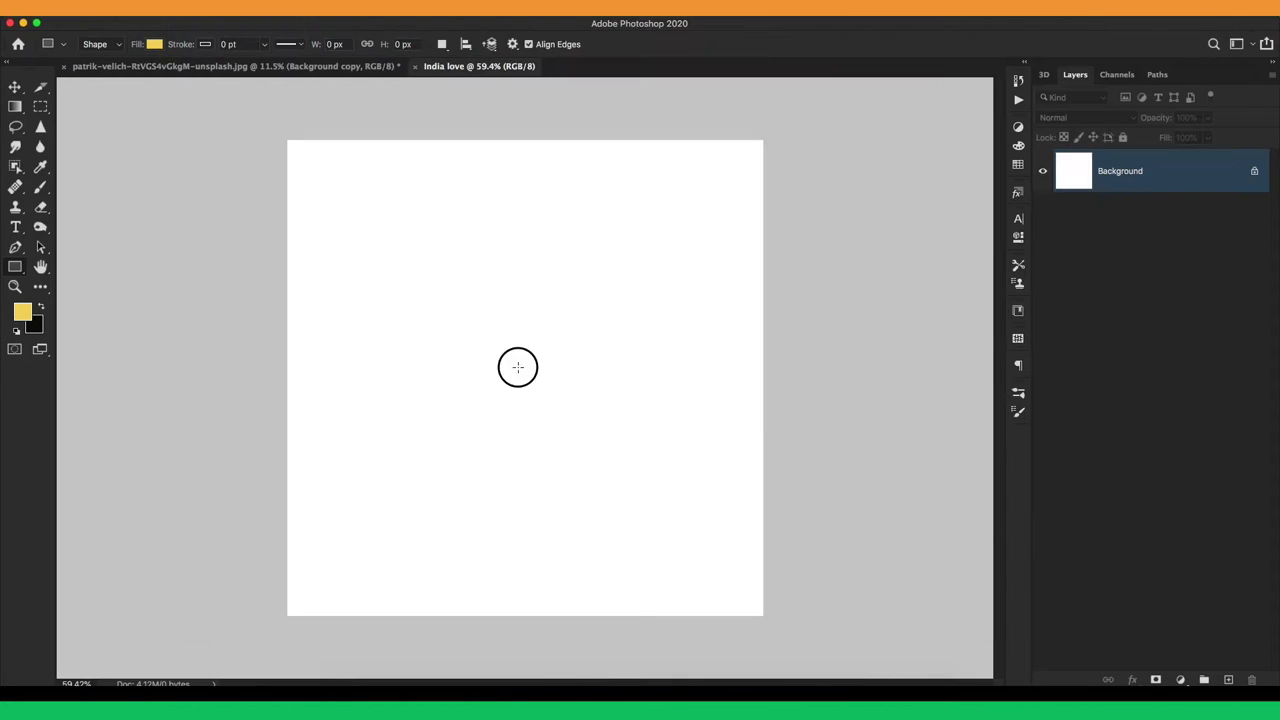
- Paste the Azadi logo, rename its layer azadi, and shrink it into the upper middle
key(v)
key(ctrl+v)
double_click(1111, 171)
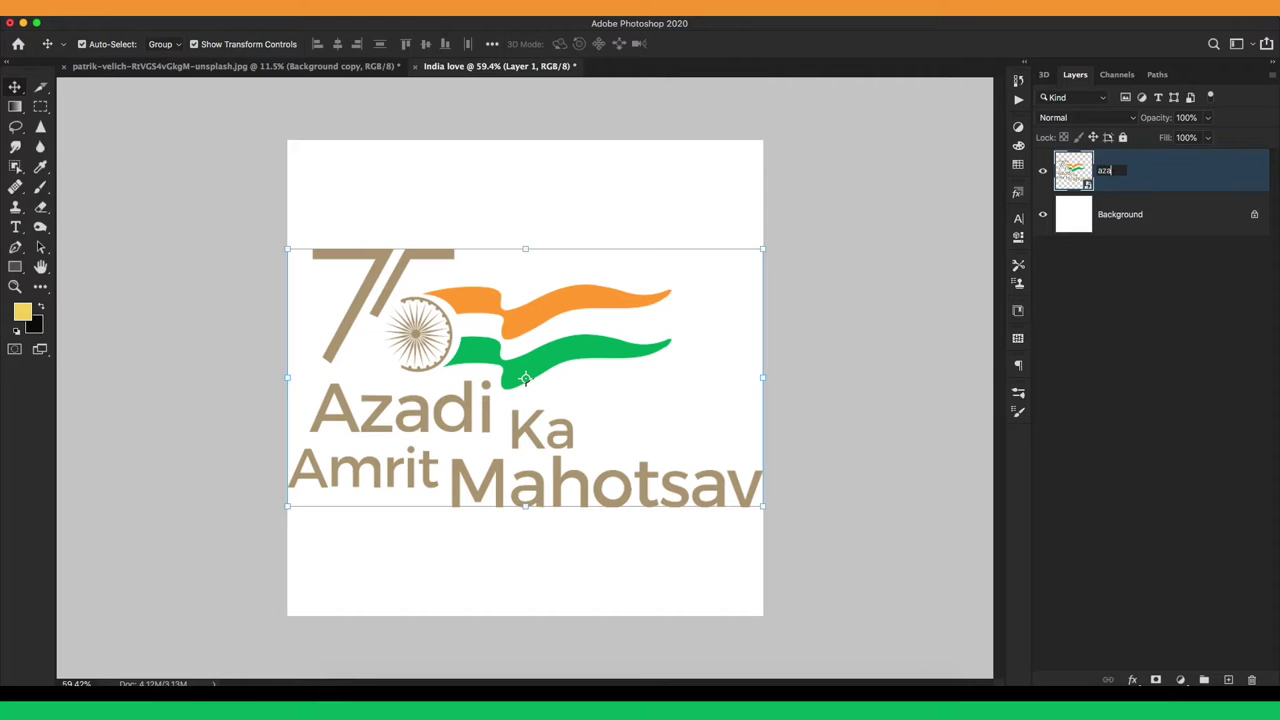
text(di)
key(Return)
drag(762, 506, 657, 346)
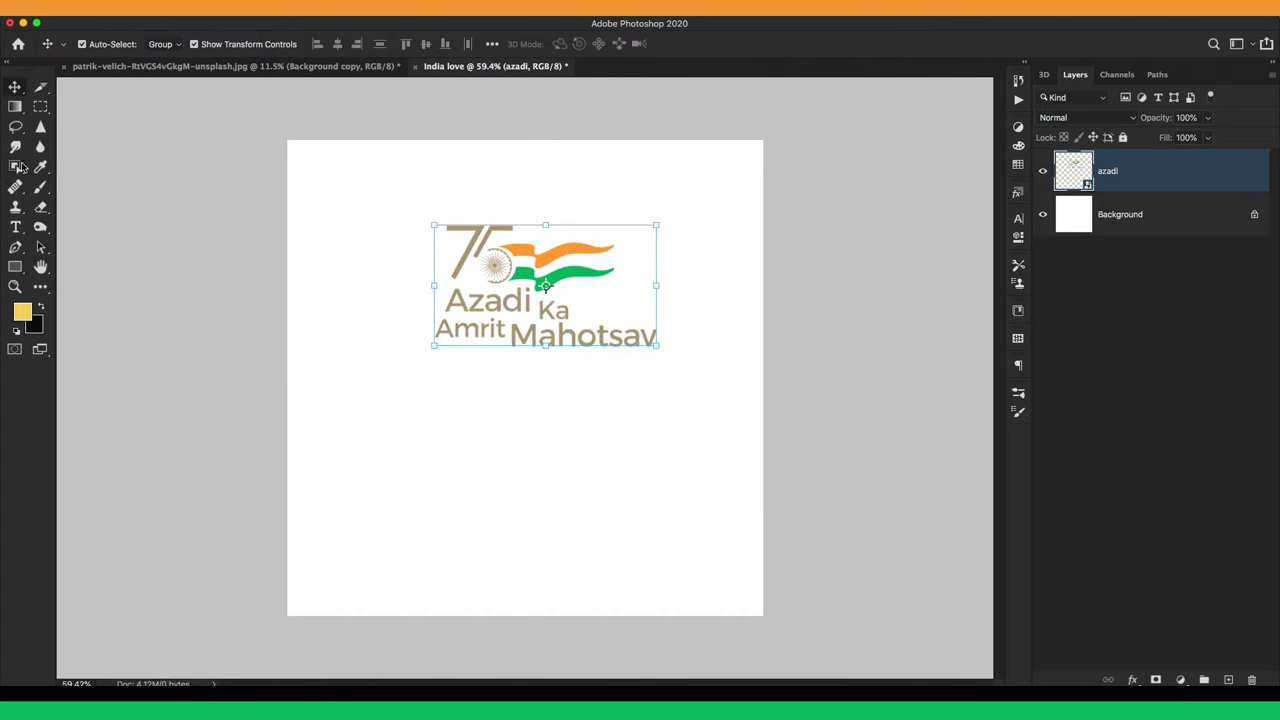
- Draw a tall vertical bar on the left and place a copy on the right
click(15, 267)
drag(334, 114, 394, 530)
key(v)
drag(375, 272, 710, 277)
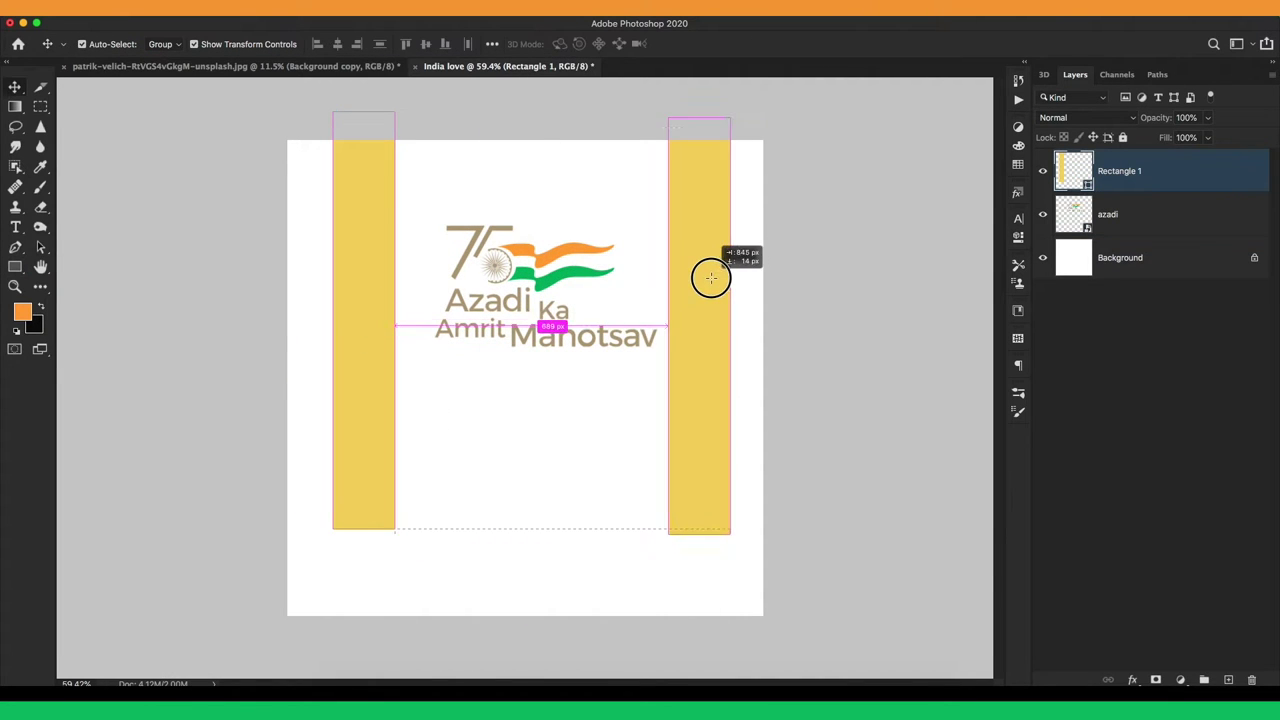
- Recolour the right bar green and the left bar orange
key(i)
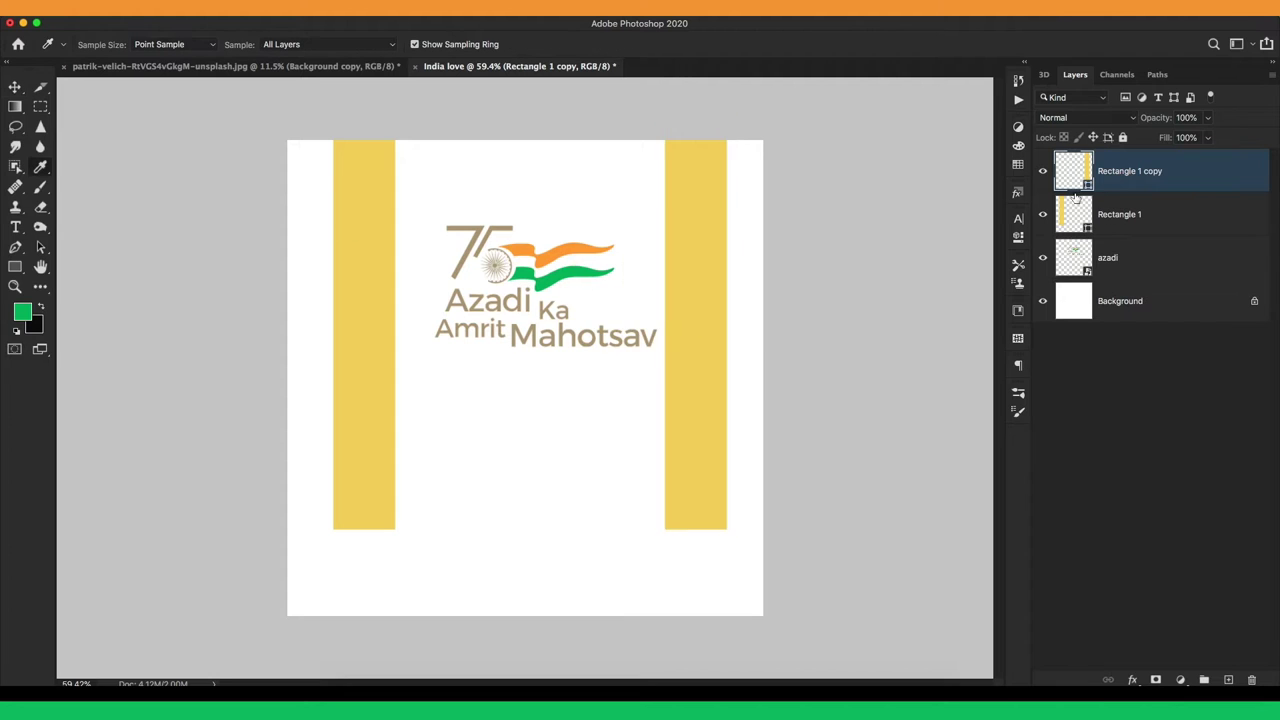
double_click(1073, 171)
click(925, 98)
key(v)
click(351, 349)
double_click(1087, 228)
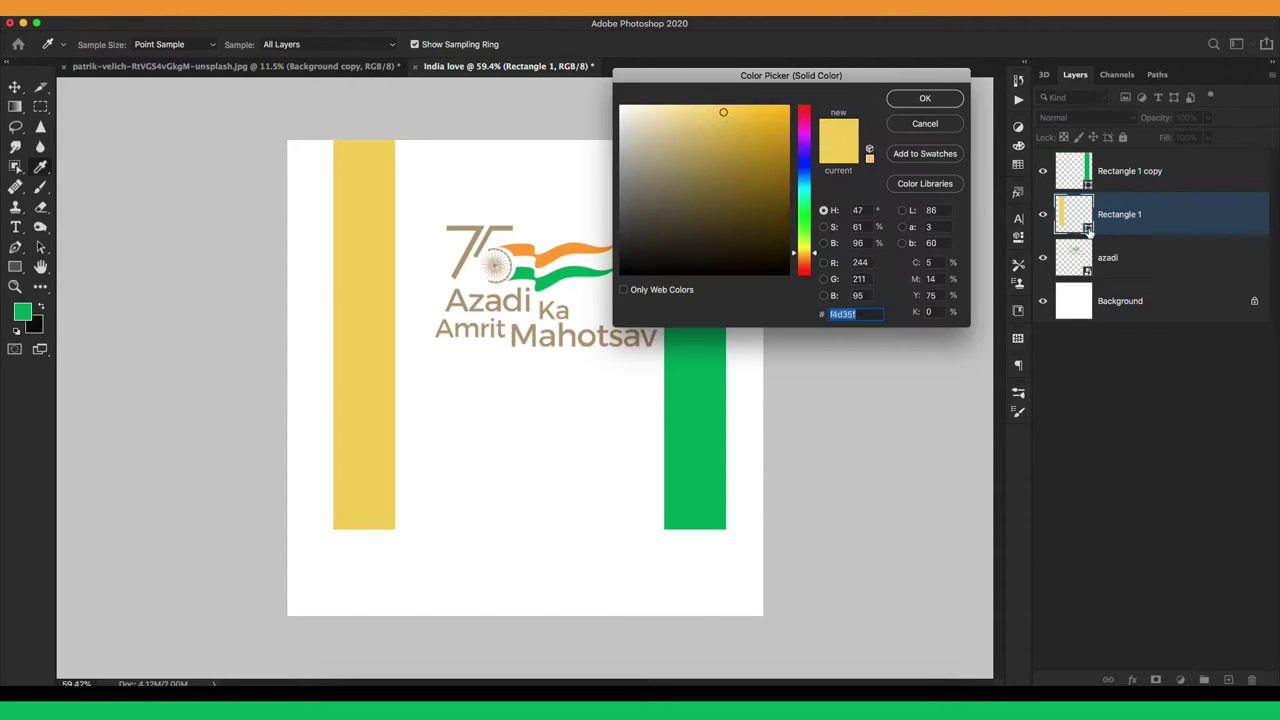
key(super+v)
click(925, 98)
- Align the orange bar's top with the green bar and shift the logo toward the centre
drag(355, 293, 355, 275)
click(694, 280)
mouse_move(537, 262)
mouse_down()
mouse_move(520, 262)
mouse_move(520, 285)
mouse_up()
- Add a text box below the logo reading happy independence day 2022 at 14 pt
key(t)
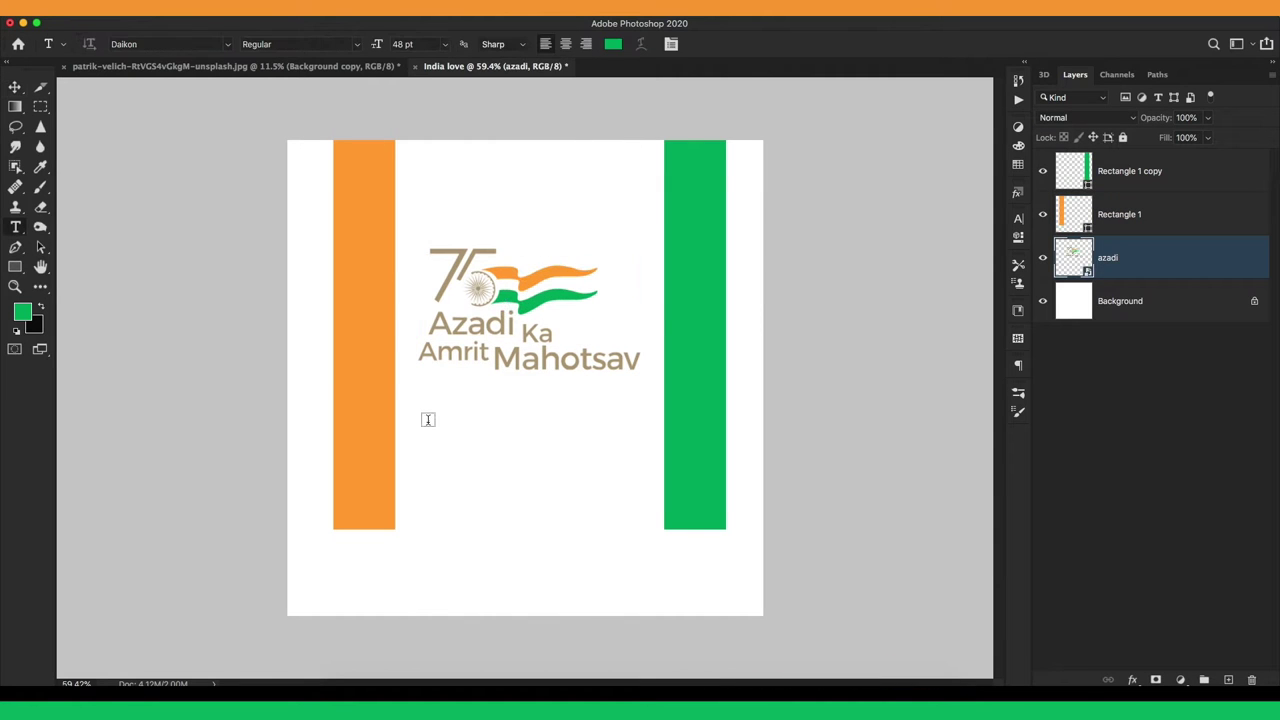
drag(420, 415, 711, 545)
text(happy)
click(437, 44)
click(418, 148)
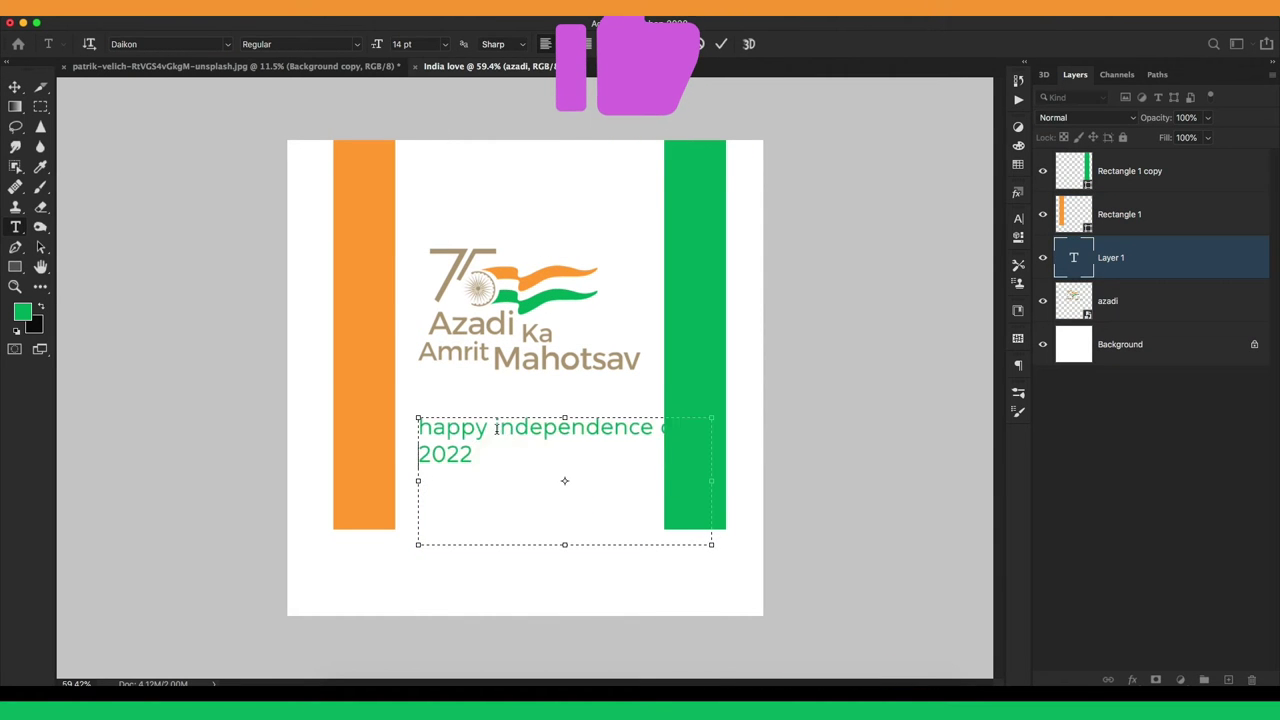
key(BackSpace)
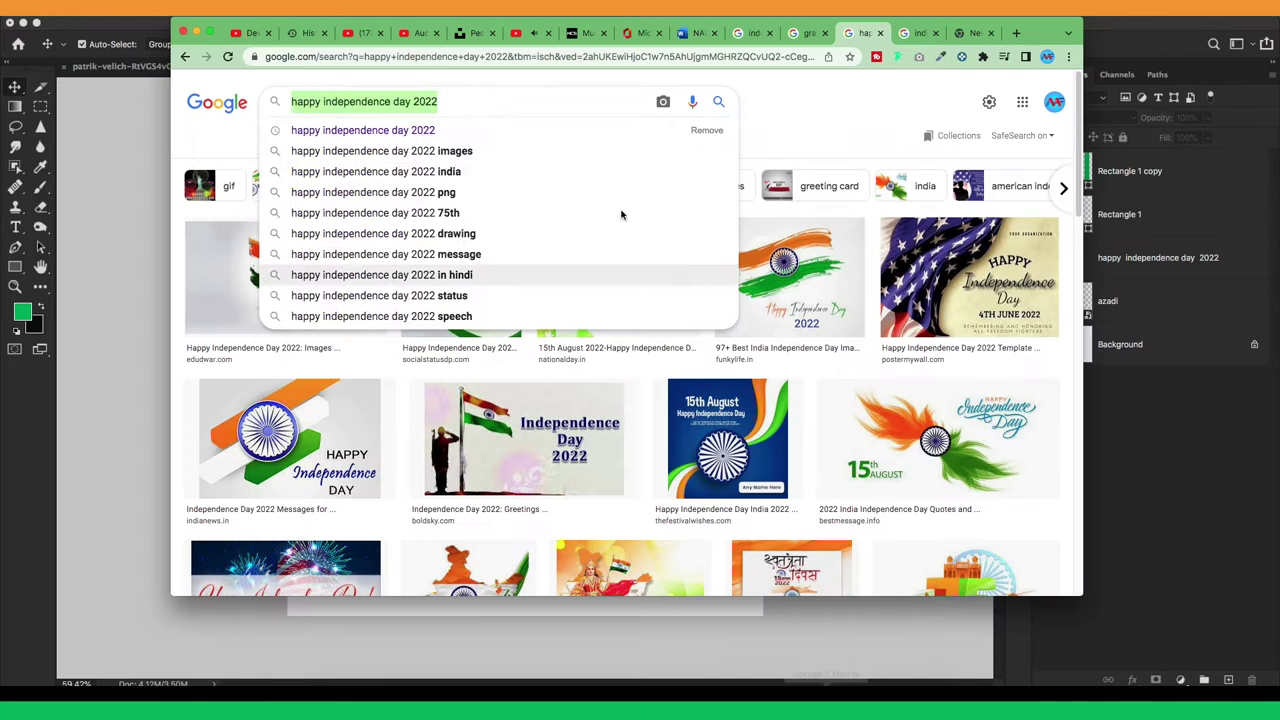
- Paste a torn-paper PNG from the paper cut png search, shrunk at the design's bottom
click(349, 130)
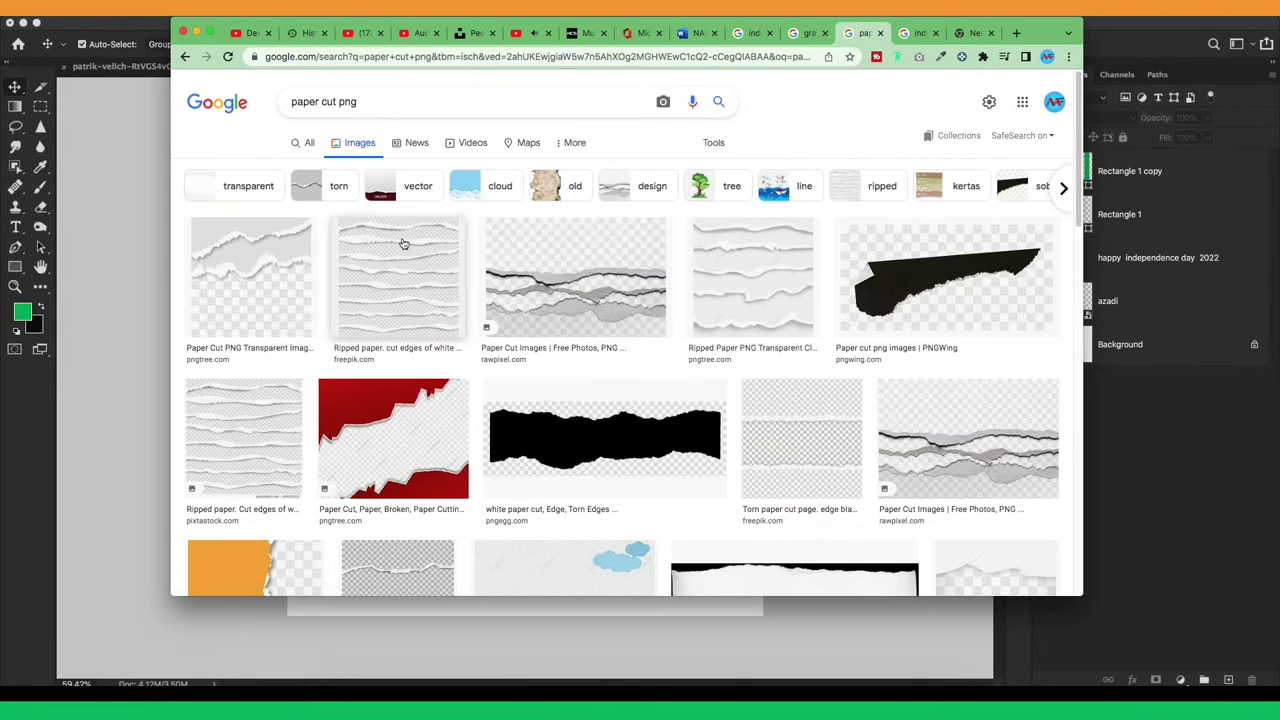
scroll(403, 197, down, 3)
click(790, 490)
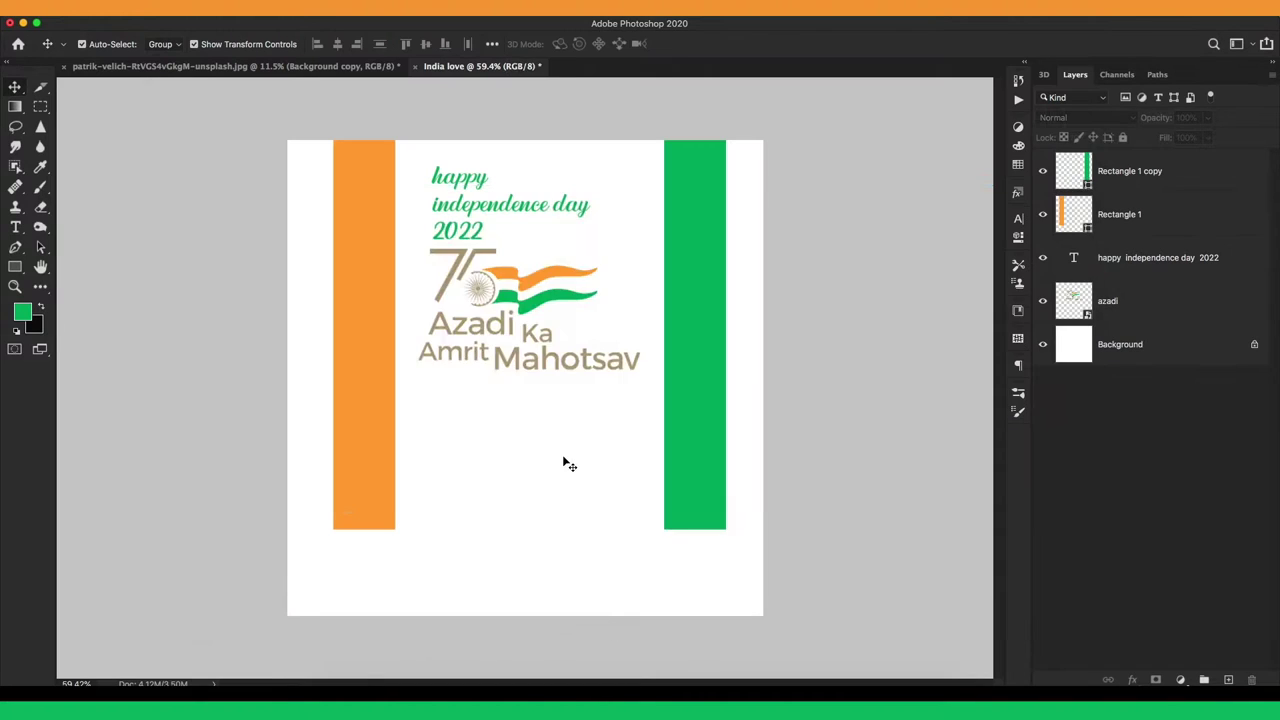
key(ctrl+v)
mouse_move(933, 378)
mouse_down()
mouse_move(451, 443)
mouse_move(563, 520)
mouse_move(536, 538)
mouse_up()
click(781, 44)
- Search Google Images for india independence day images in a new browser tab
key(super+Tab)
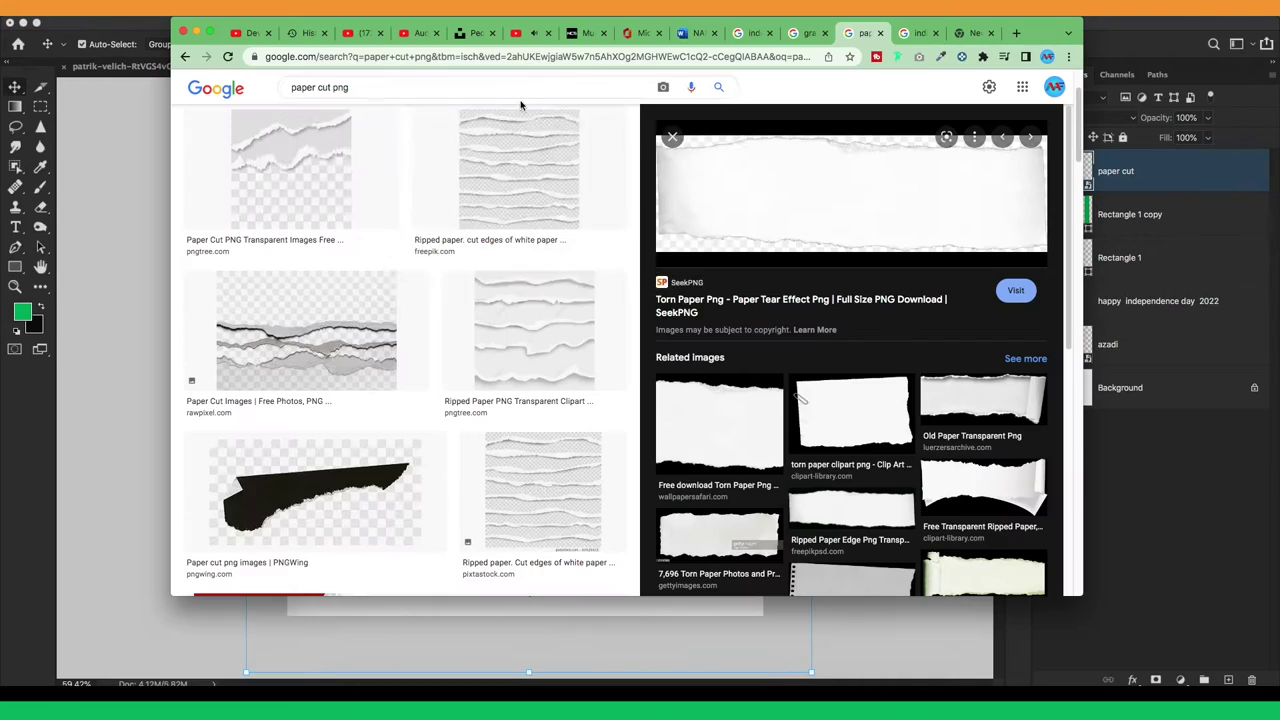
click(808, 33)
click(915, 33)
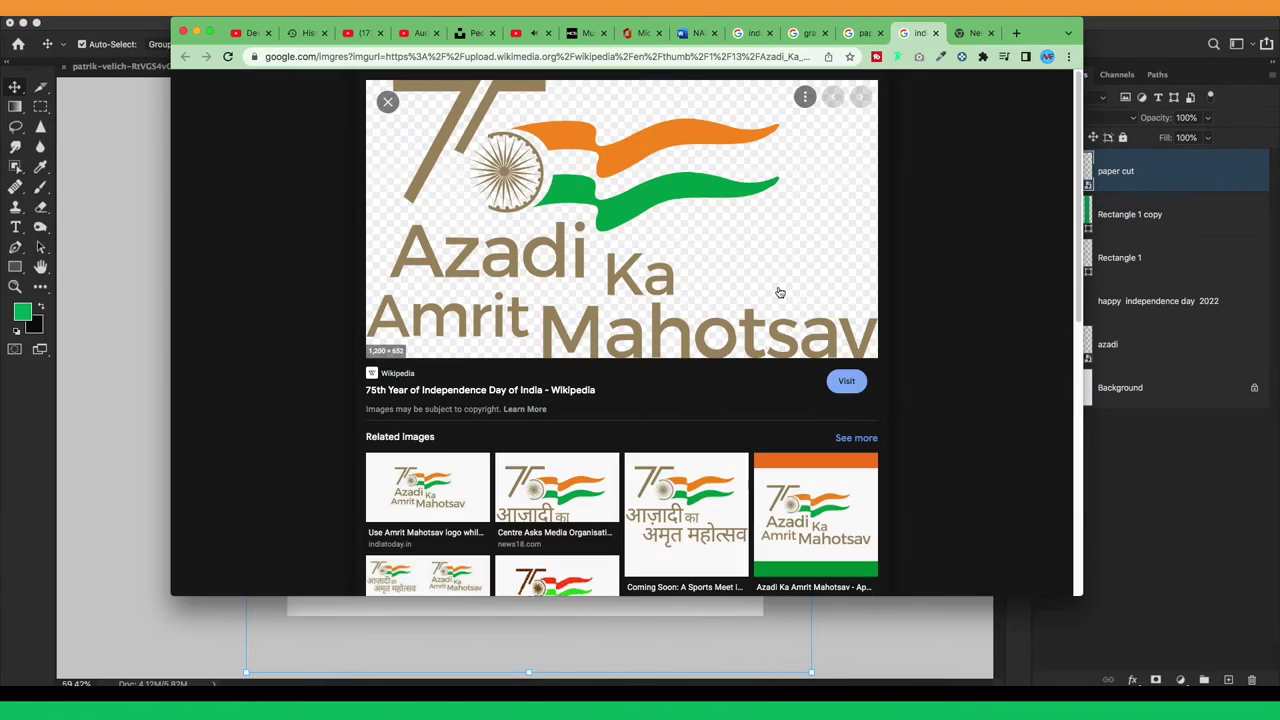
click(968, 33)
text(inida)
key(BackSpace)
key(BackSpace)
key(BackSpace)
text(dia )
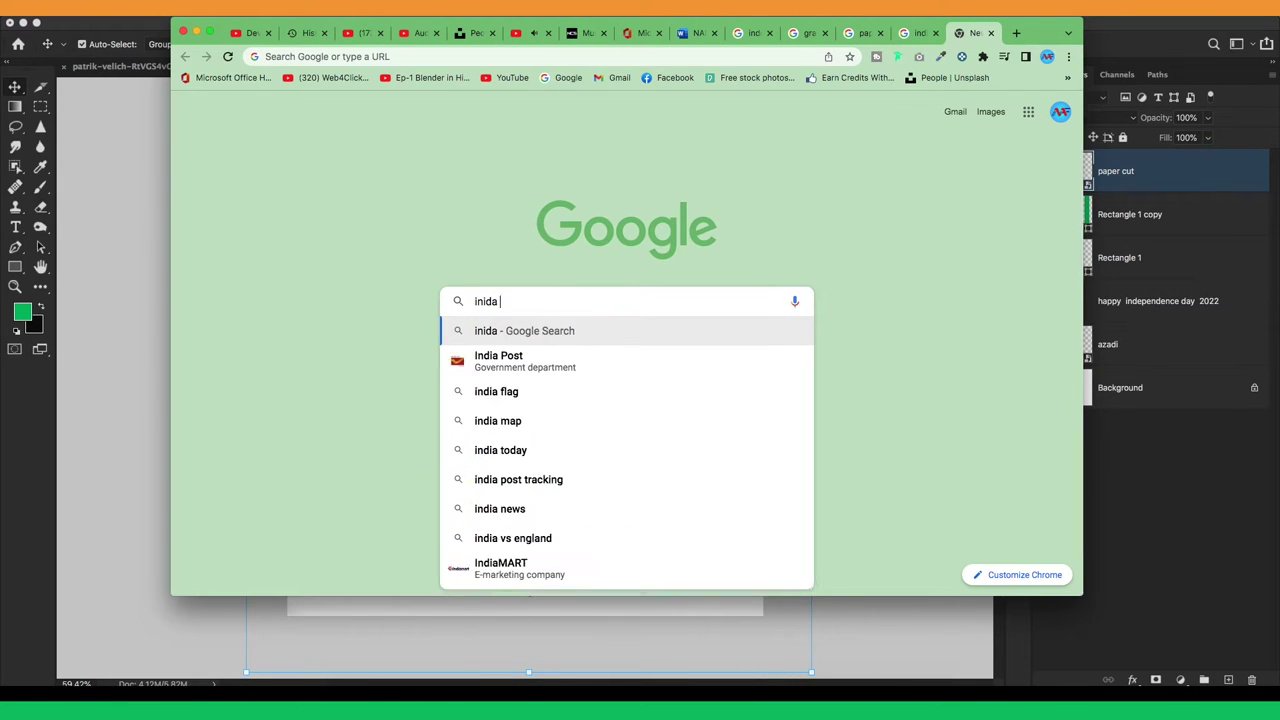
text(independence day)
click(571, 385)
click(360, 142)
click(430, 101)
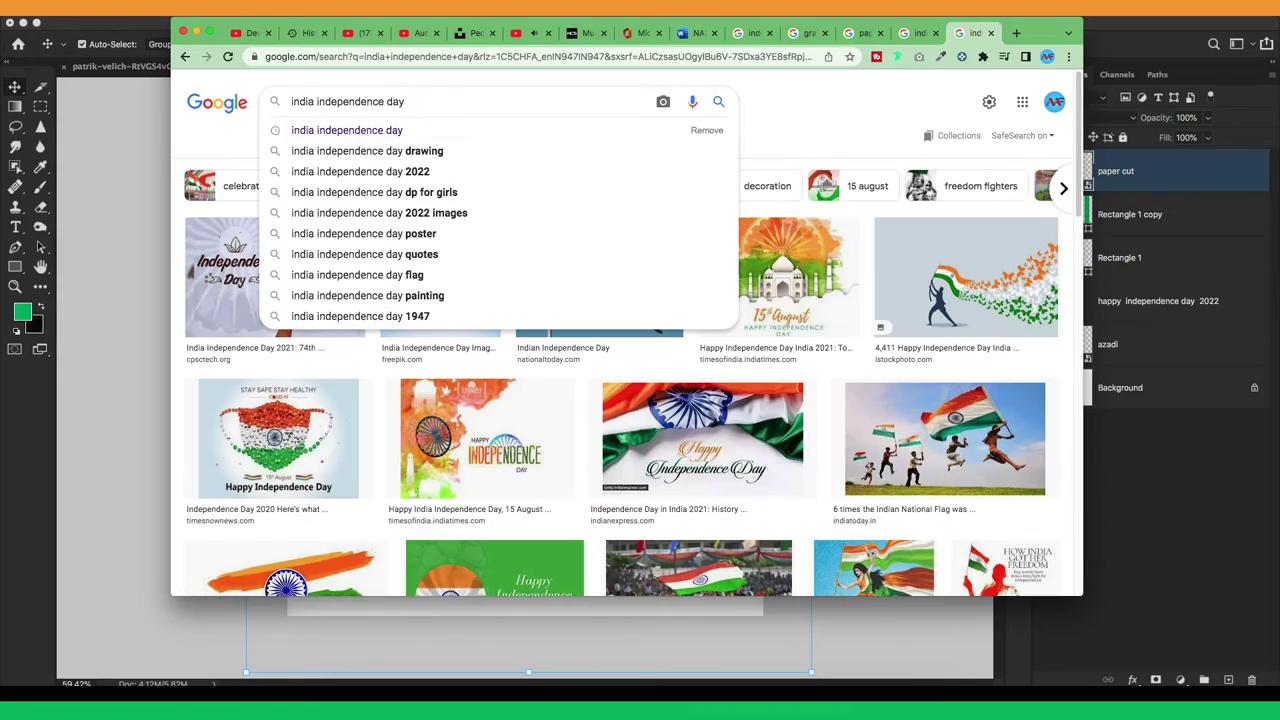
text(ce iamge)
key(Return)
- Preview the black-and-white flag-over-crowd photo and start renaming its layer in Photoshop
scroll(440, 430, down, 2)
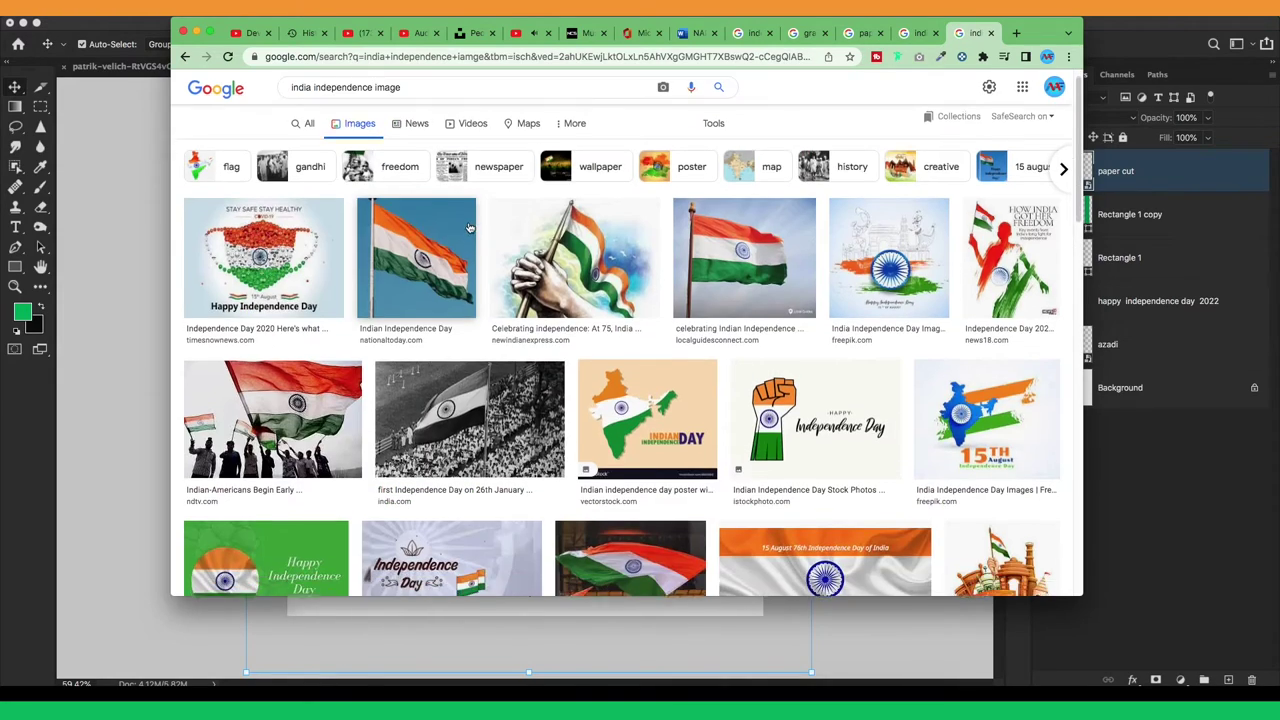
click(440, 430)
scroll(440, 430, down, 3)
scroll(850, 470, down, 2)
scroll(860, 474, down, 5)
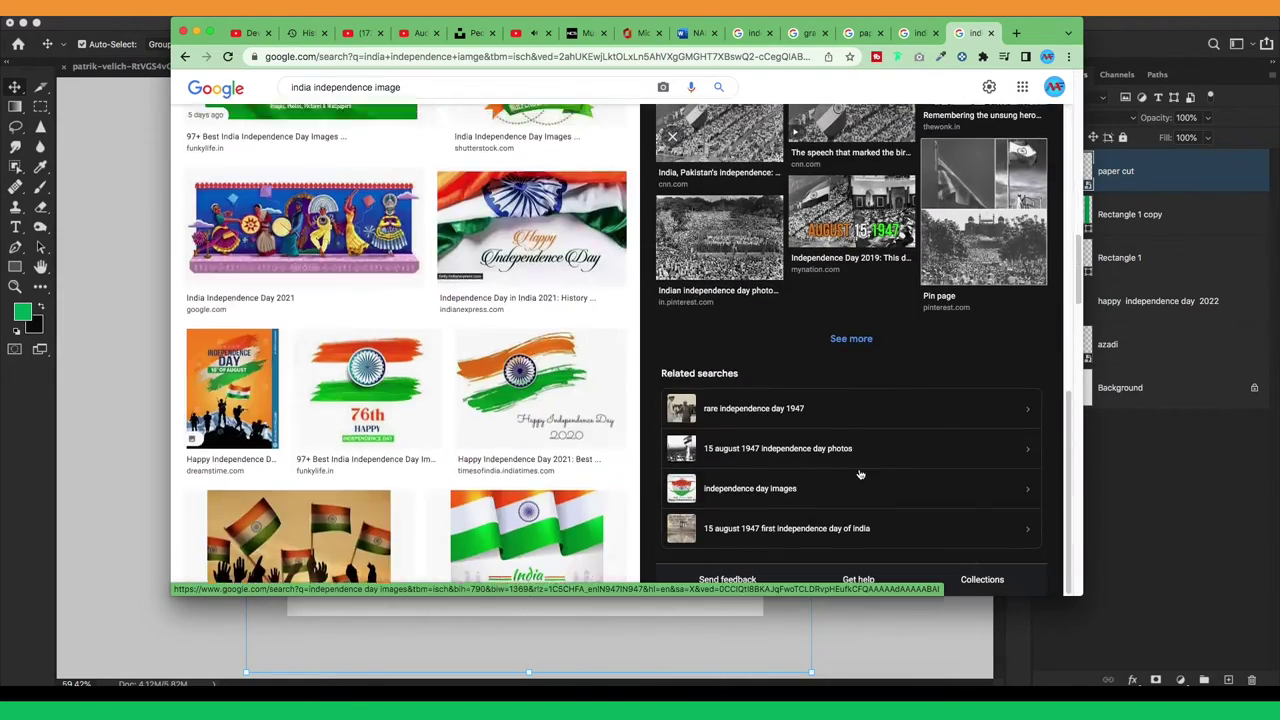
scroll(860, 474, up, 5)
scroll(860, 474, up, 3)
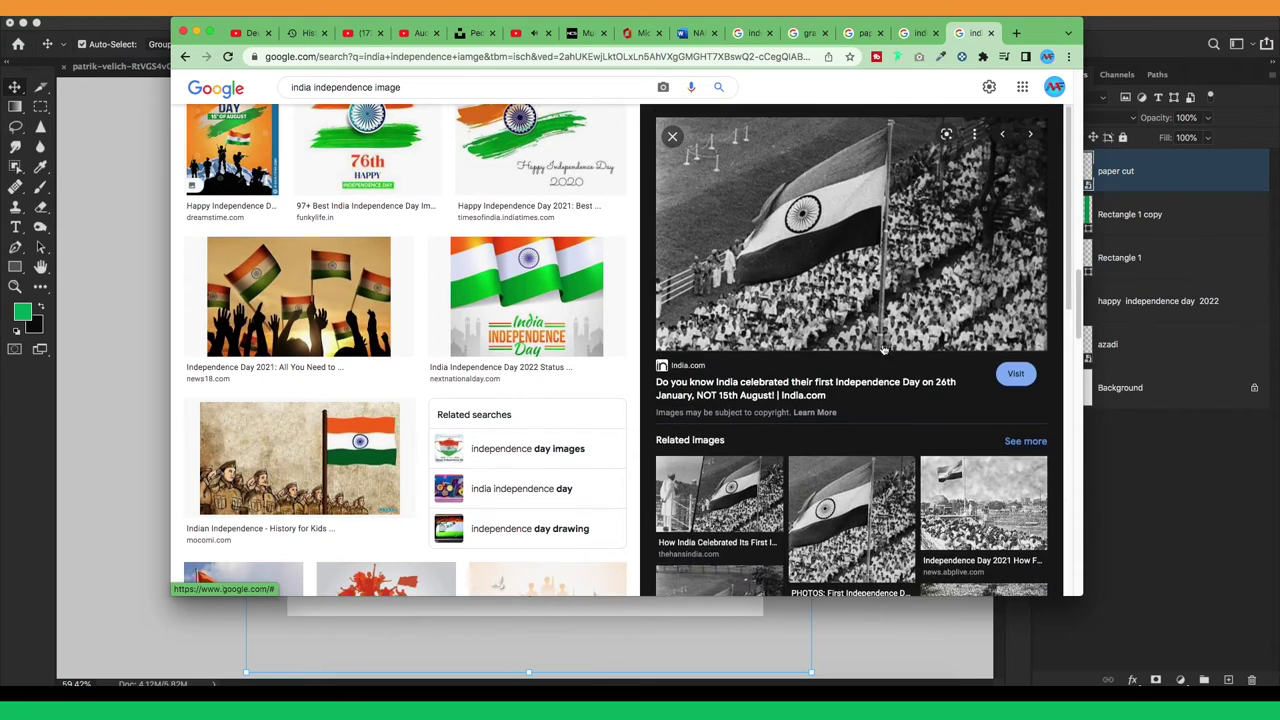
right_click(1160, 172)
double_click(1112, 170)
- Scale the flag photo over the bottom strip and place its layer beside the paper cut layer
mouse_move(653, 316)
mouse_down()
mouse_move(743, 614)
mouse_move(781, 680)
mouse_up()
key(Return)
drag(1073, 172, 1073, 236)
double_click(1073, 176)
click(488, 66)
click(658, 66)
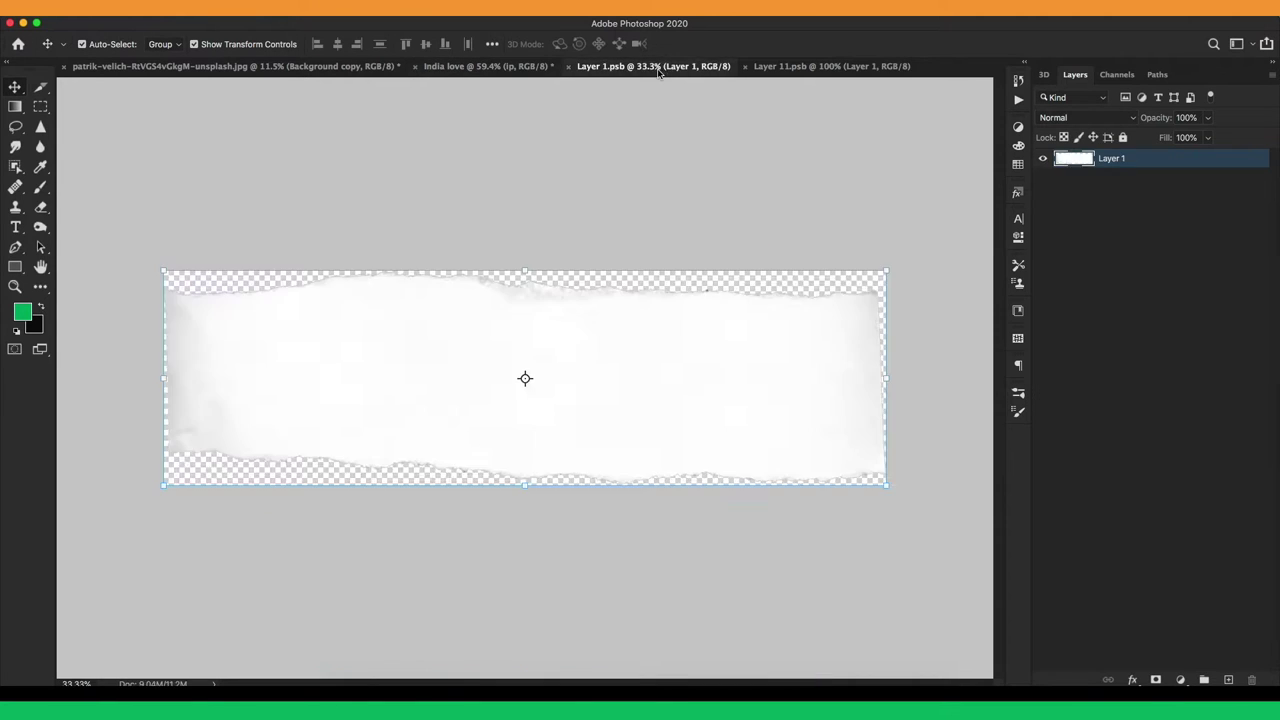
key(ctrl+shift+Tab)
click(1073, 214)
click(1067, 256)
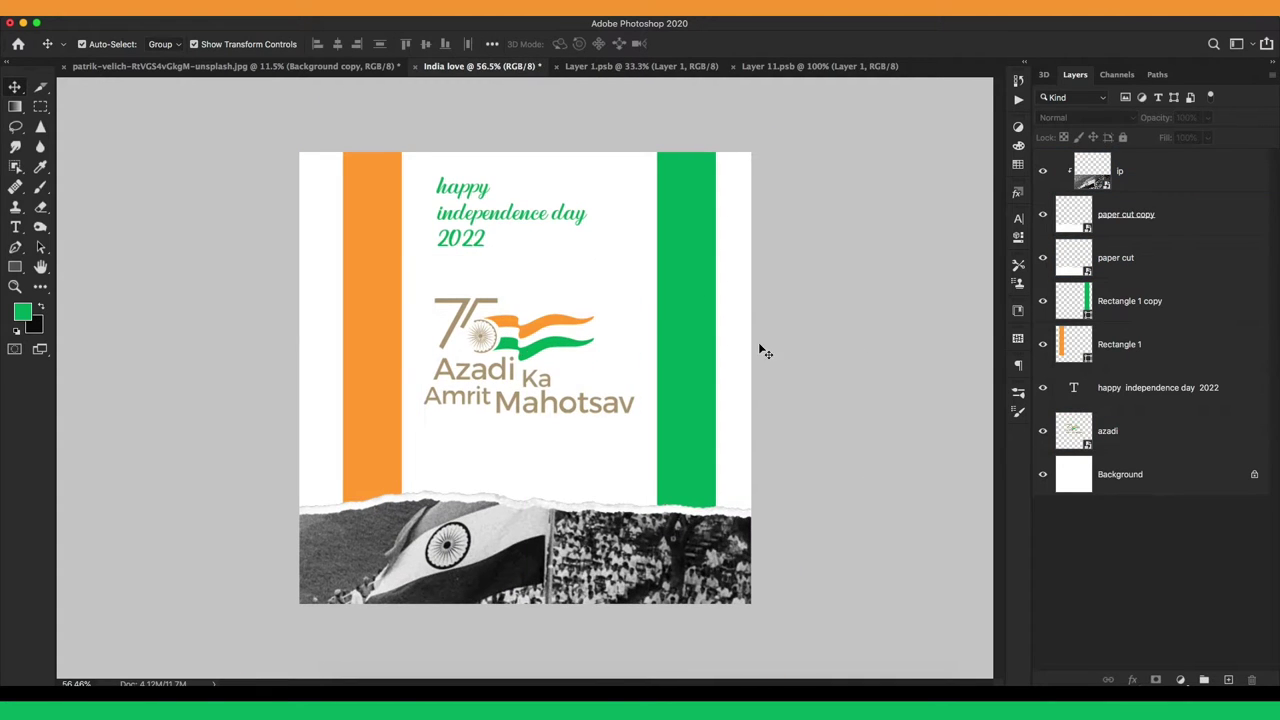
- Centre and enlarge the Azadi logo, then begin editing the heading at Happy
drag(512, 330, 515, 341)
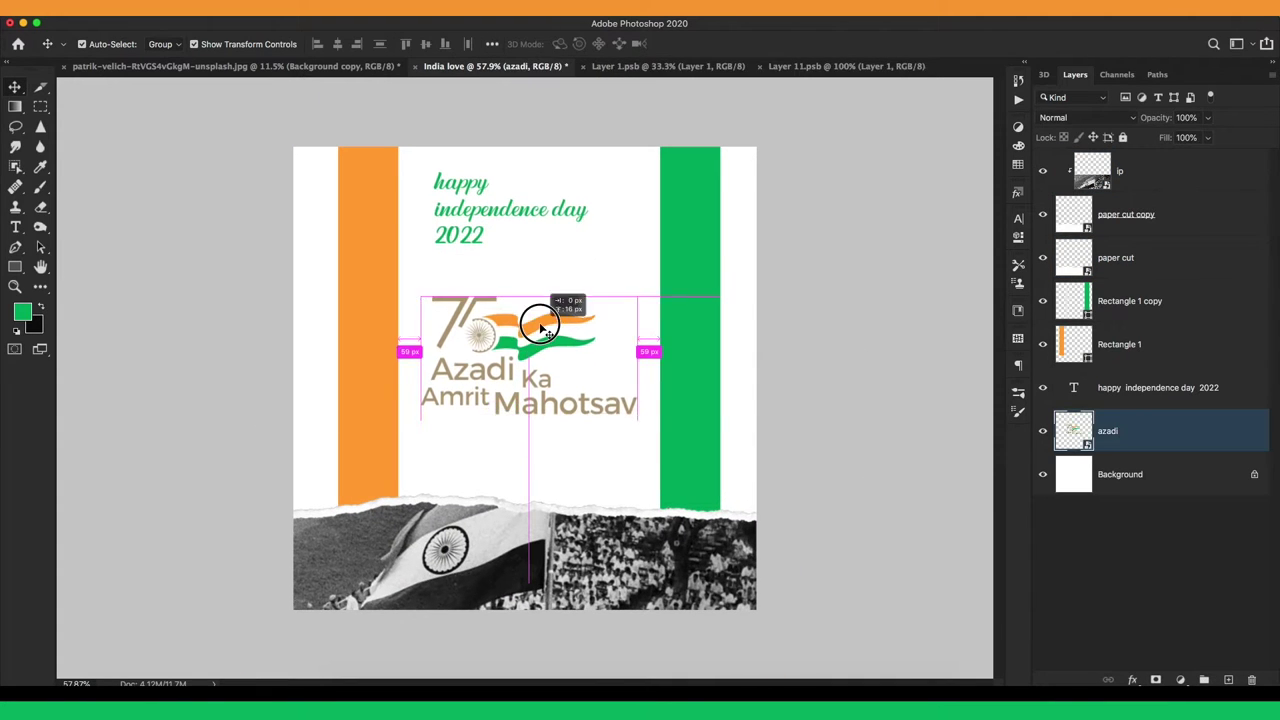
drag(637, 422, 648, 430)
key(t)
click(440, 182)
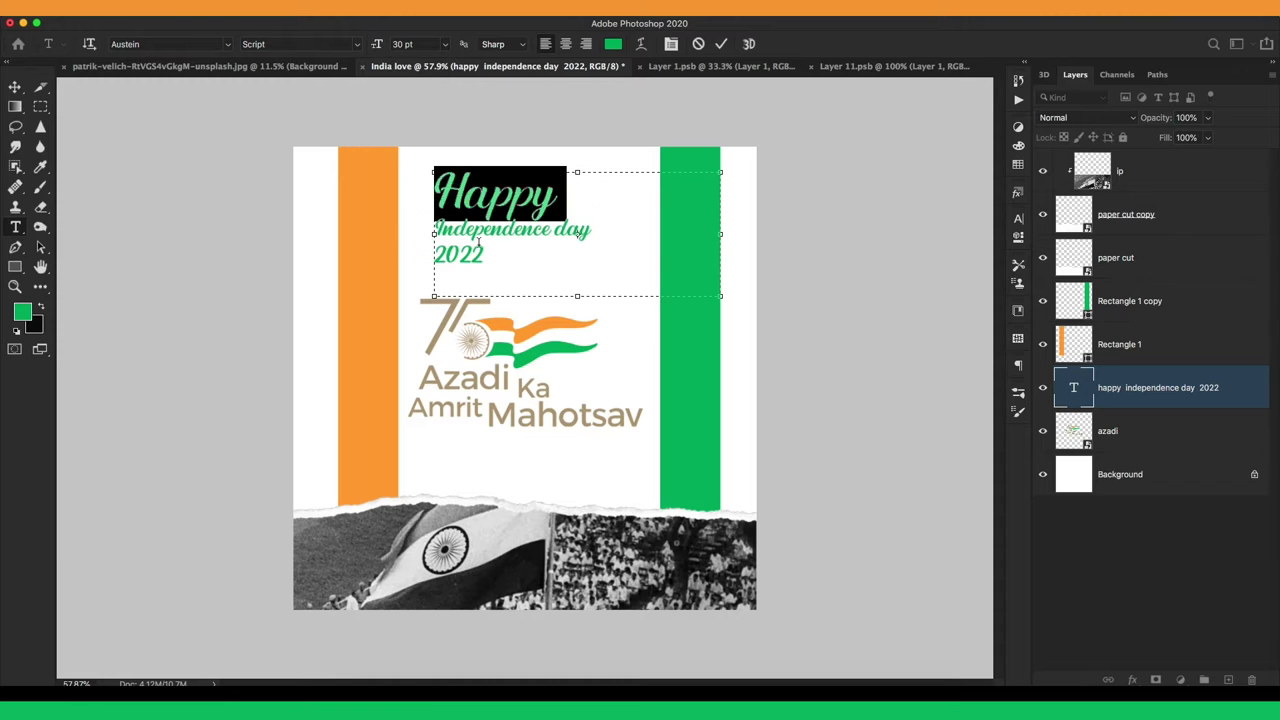
- Set heading sizes to 16, 30 and 12 pt and shrink it to about 55% at top centre
click(415, 155)
click(424, 189)
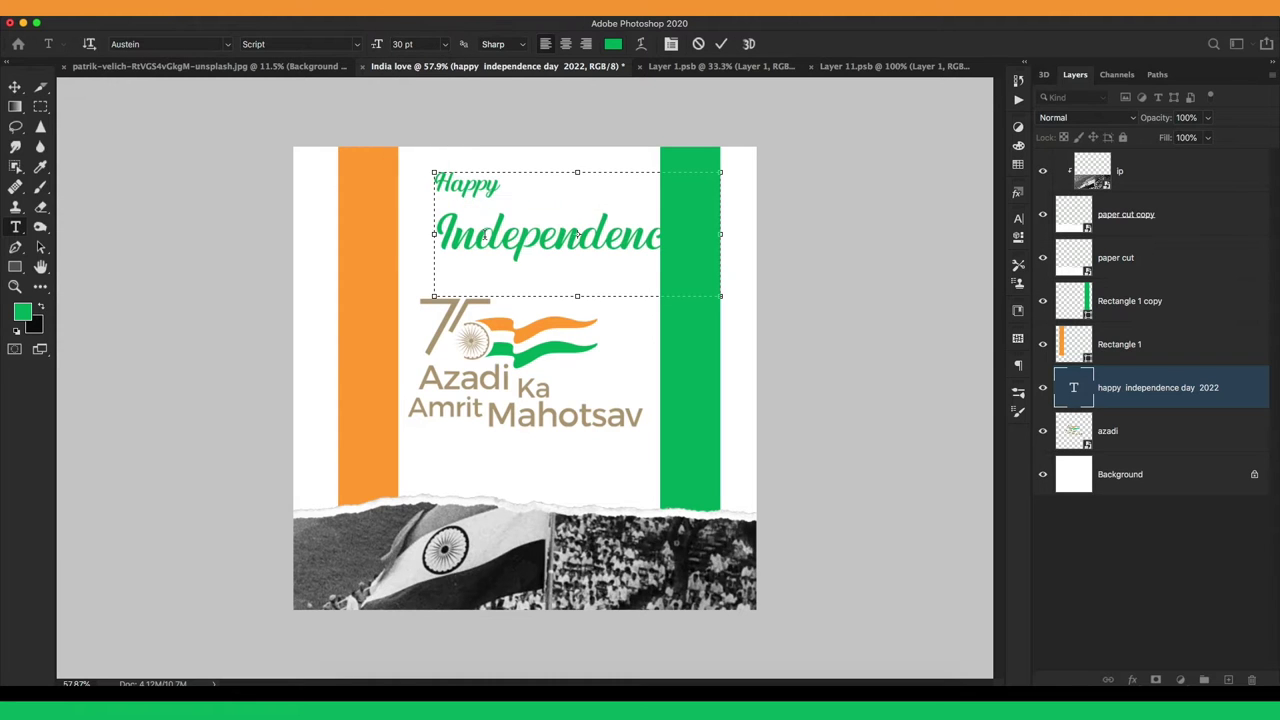
key(ctrl+t)
drag(804, 296, 626, 253)
drag(541, 185, 565, 225)
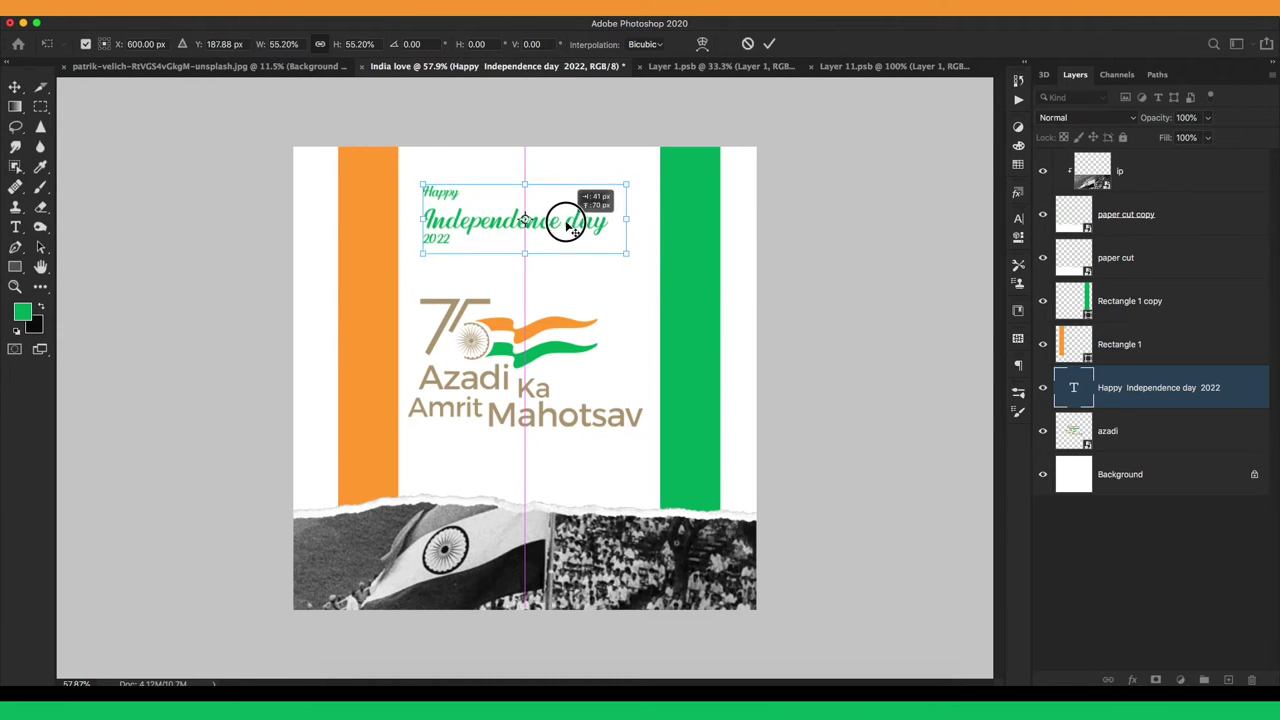
key(ctrl+plus)
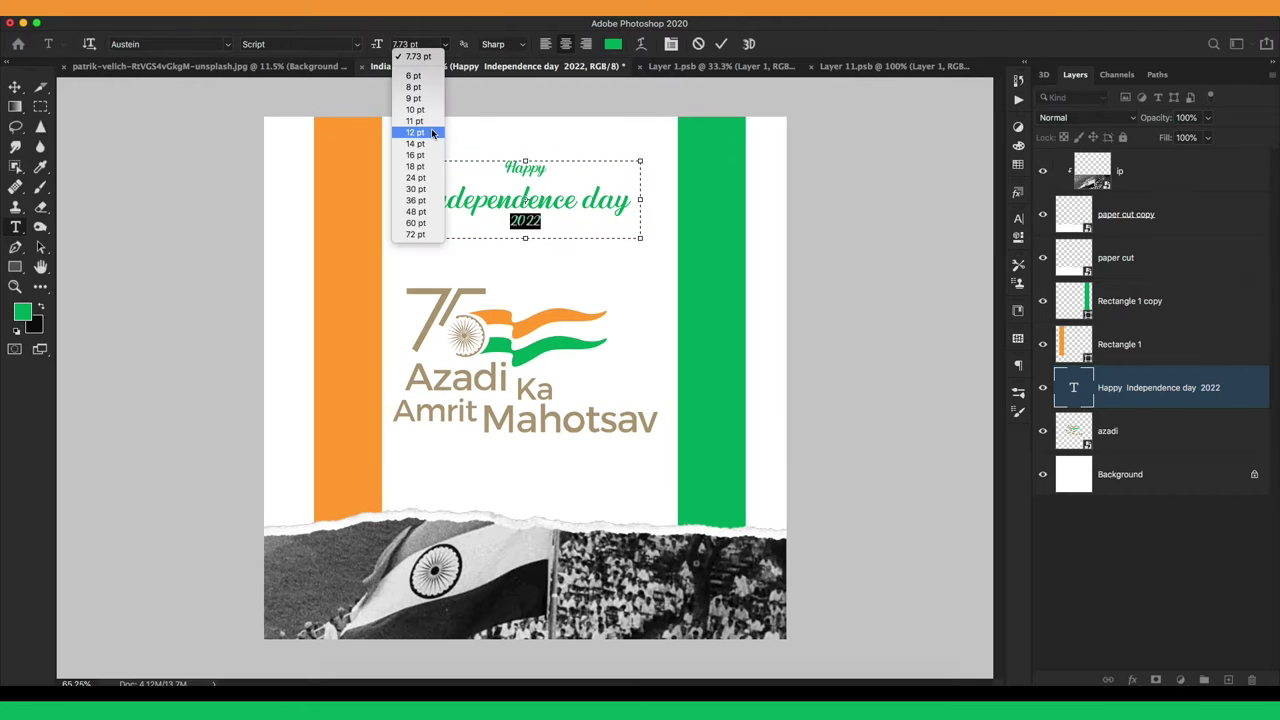
click(415, 132)
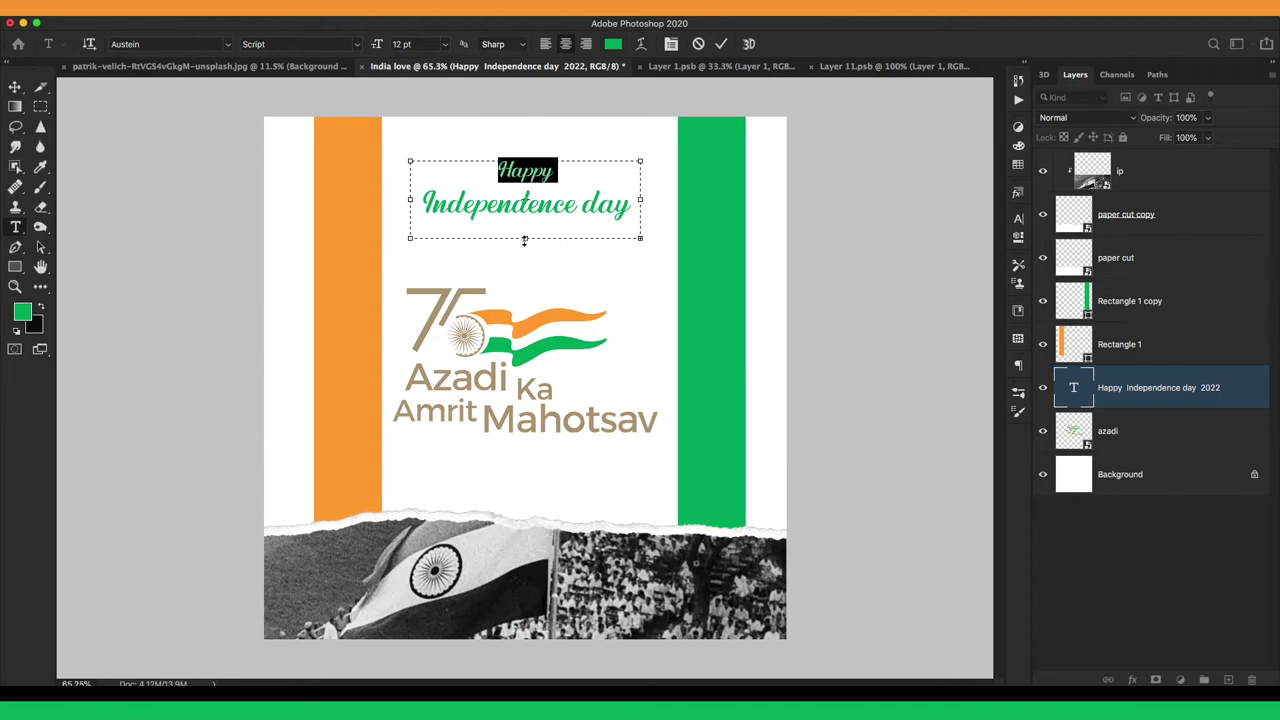
drag(525, 207, 527, 208)
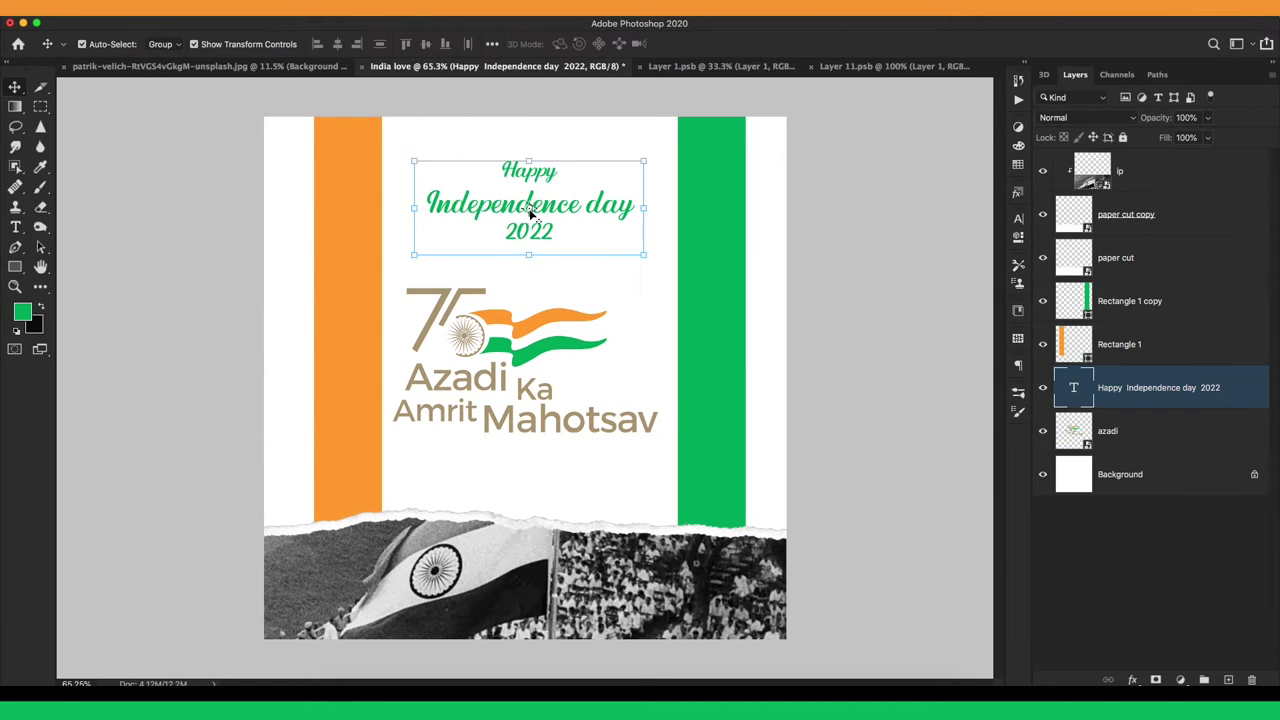
- Move the orange and green bars inward toward the centre
scroll(530, 215, down, 1)
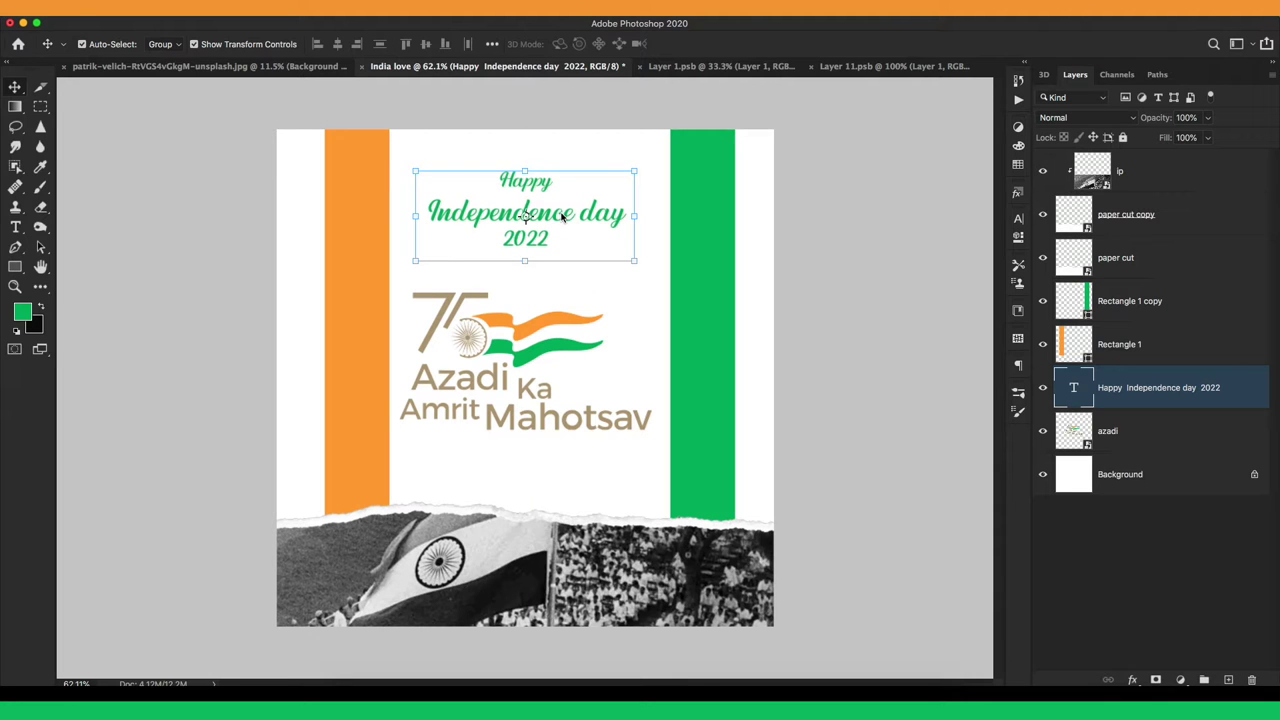
drag(370, 209, 380, 209)
drag(728, 260, 712, 260)
click(549, 277)
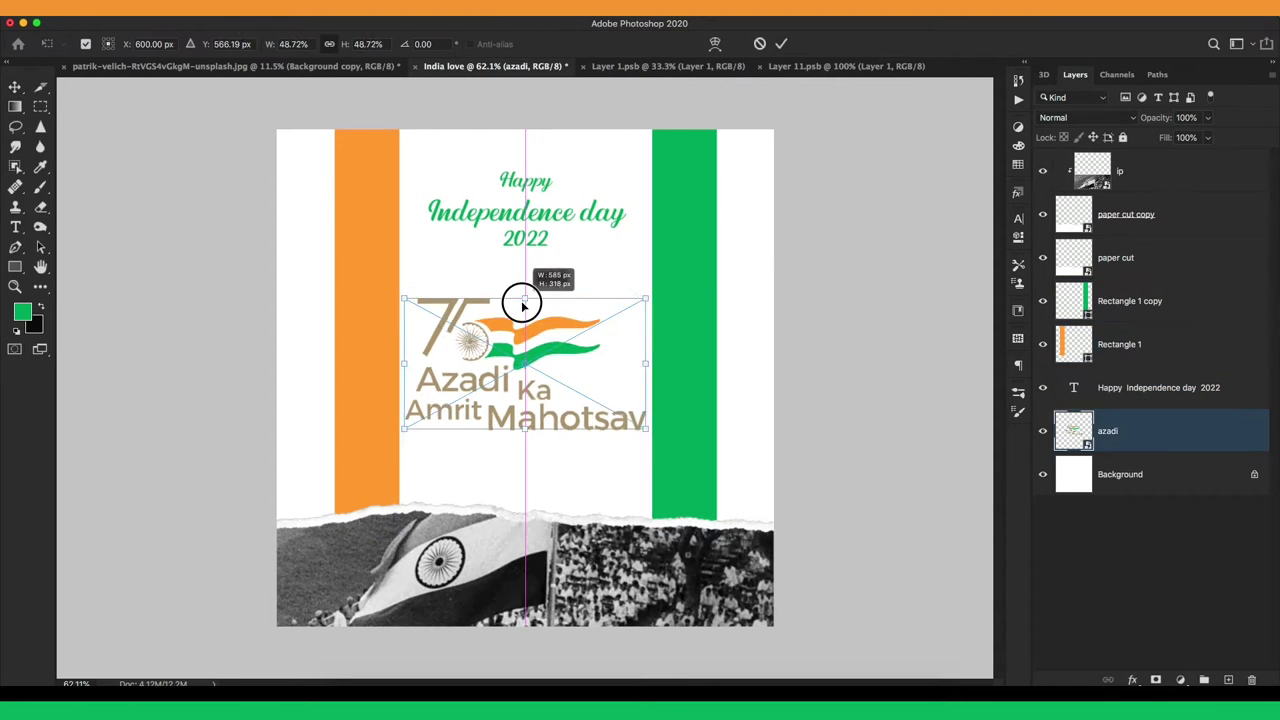
click(1150, 474)
- Add a light grey (#e2e4e3) Solid Color fill layer above the Background
click(1180, 680)
click(1200, 425)
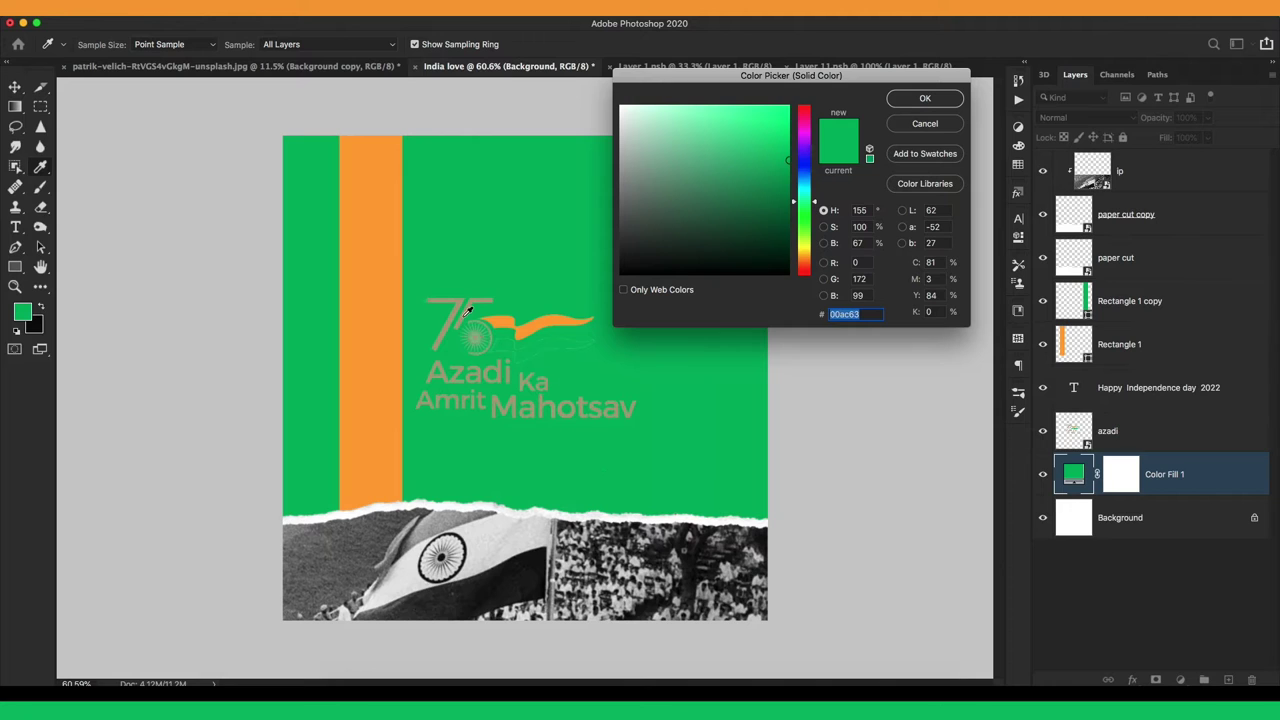
drag(624, 191, 621, 122)
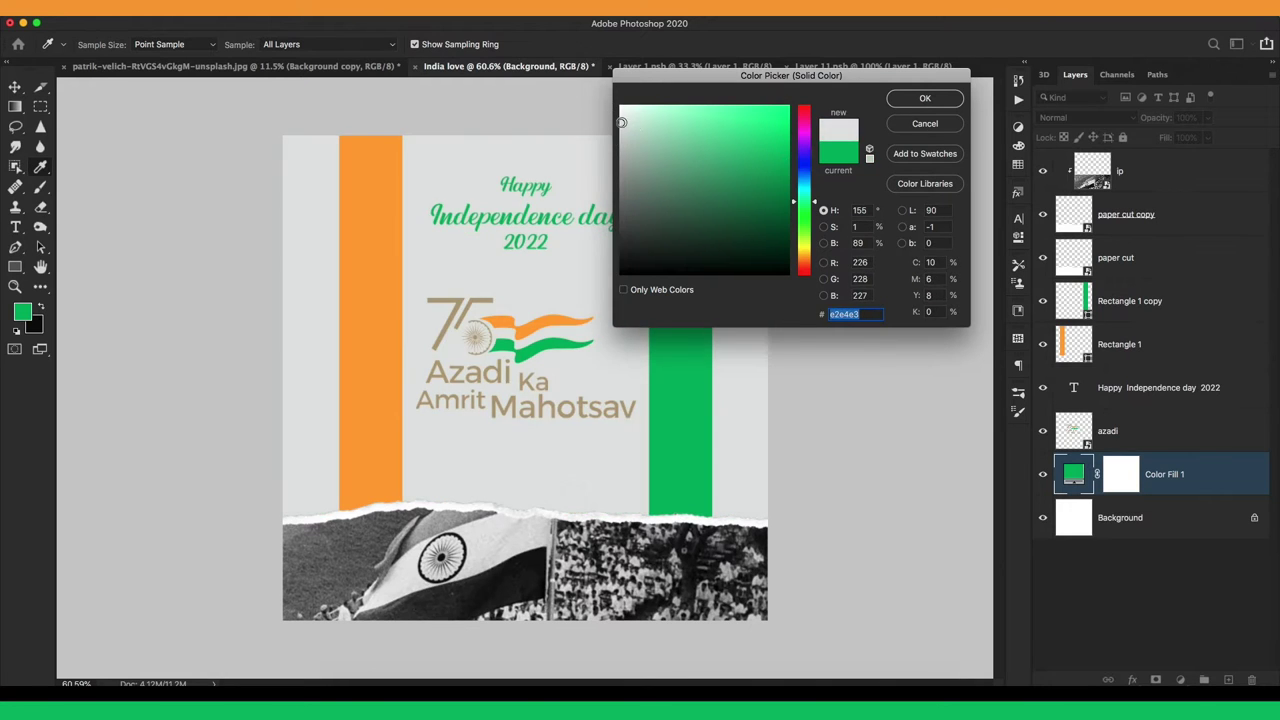
key(Return)
- Move the heading text lower on the canvas
click(525, 360)
drag(540, 214, 540, 245)
drag(547, 330, 547, 373)
- Group the paper cut, paper cut copy and ip layers and duplicate the group upward
click(1128, 262)
drag(769, 553, 750, 177)
key(ctrl+z)
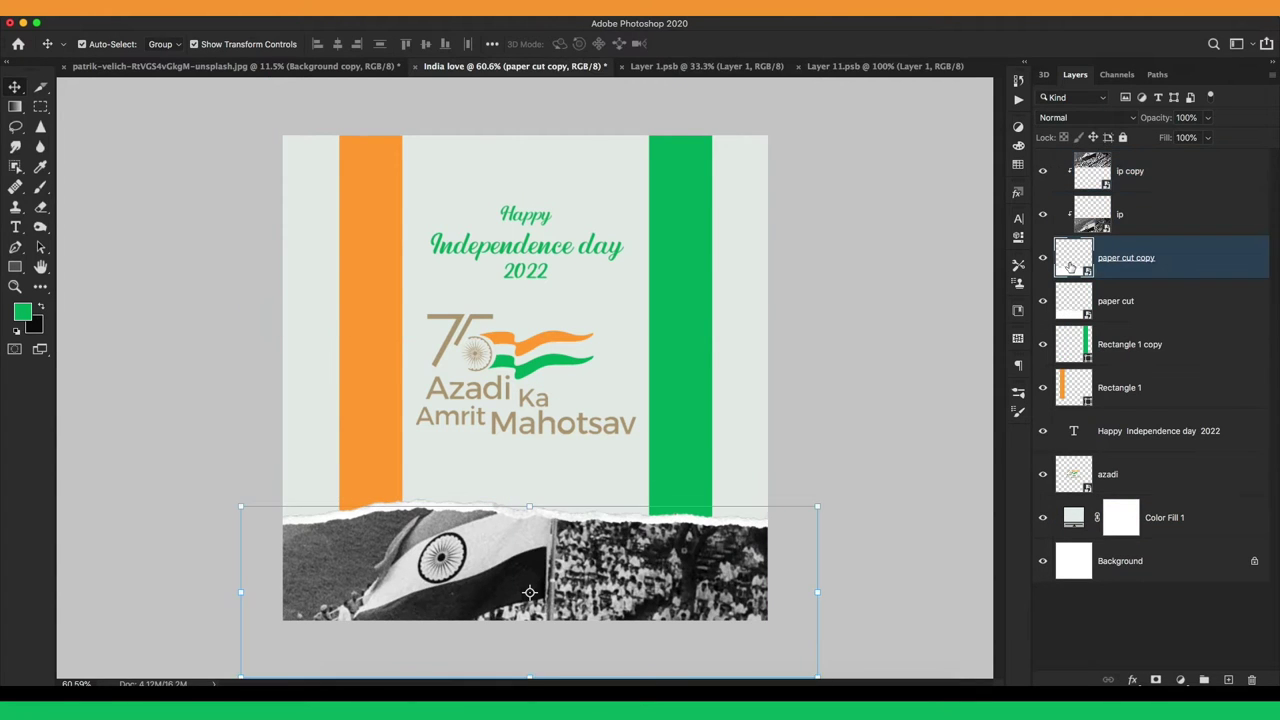
key(ctrl+z)
click(1116, 257)
shift+click(1143, 177)
key(ctrl+g)
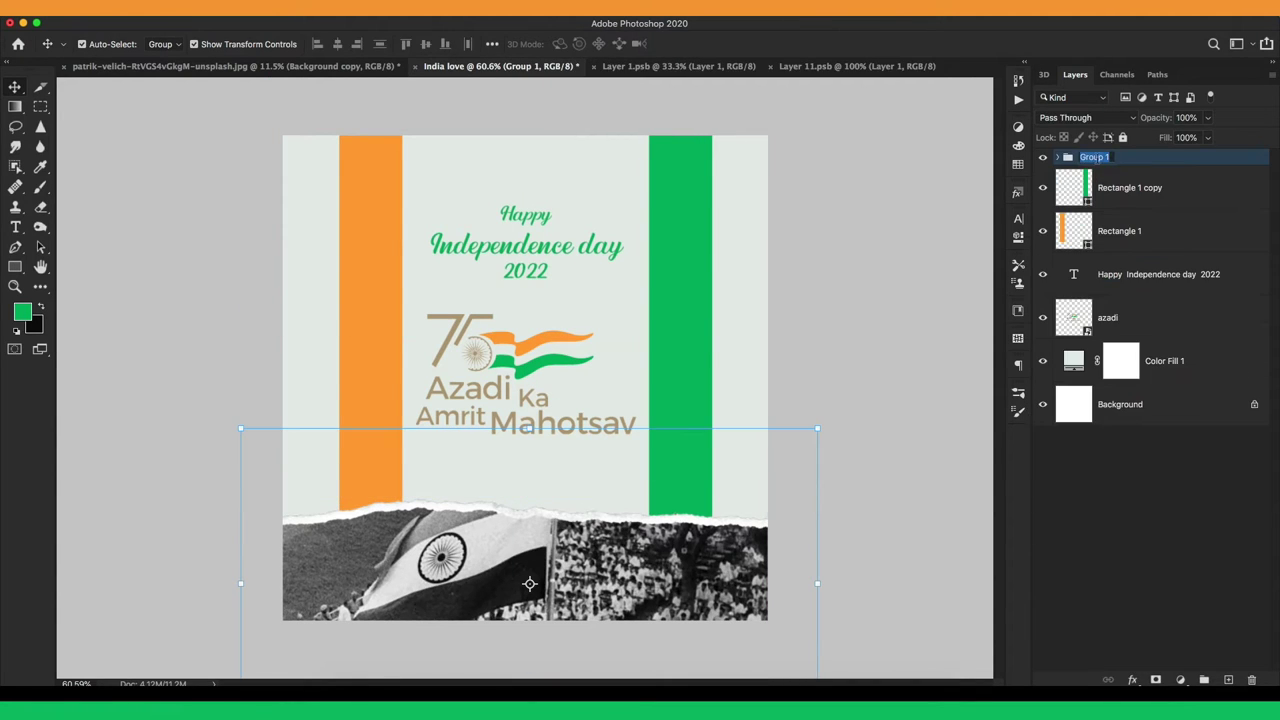
drag(710, 527, 710, 140)
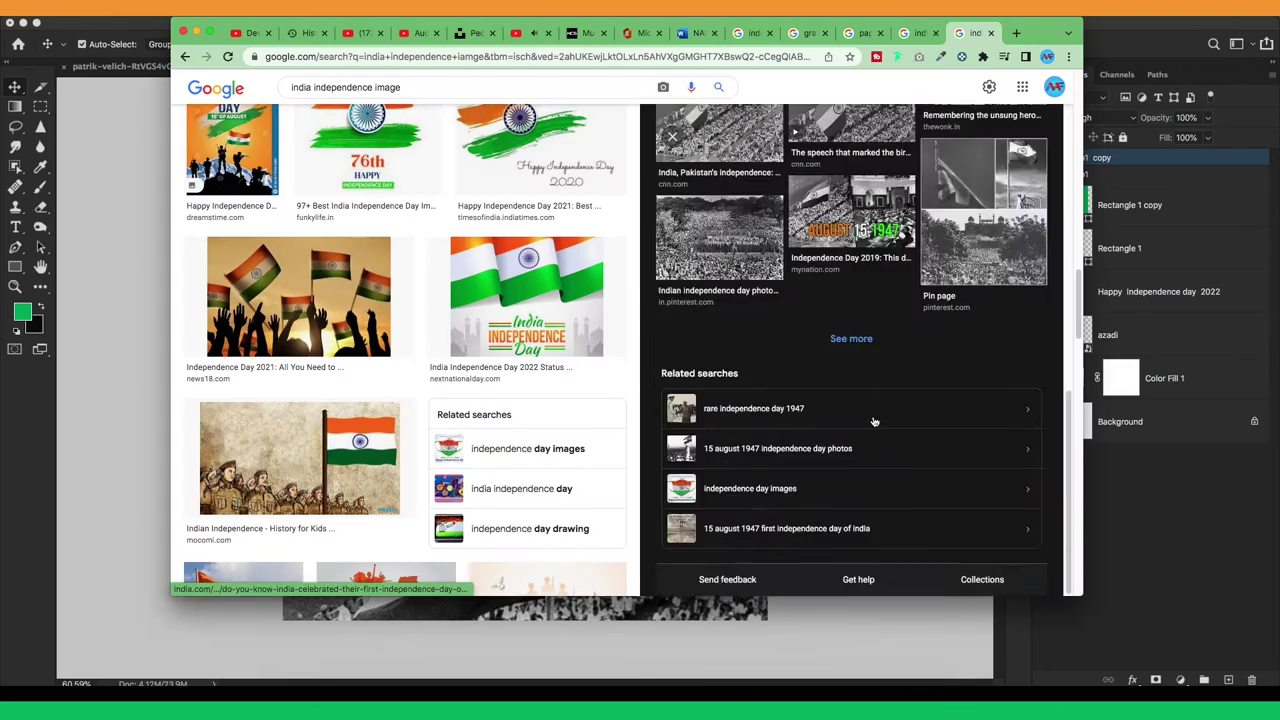
- Copy a saluting-soldiers illustration from the browser and paste it into the collage
scroll(312, 460, down, 1)
scroll(312, 460, down, 2)
click(300, 320)
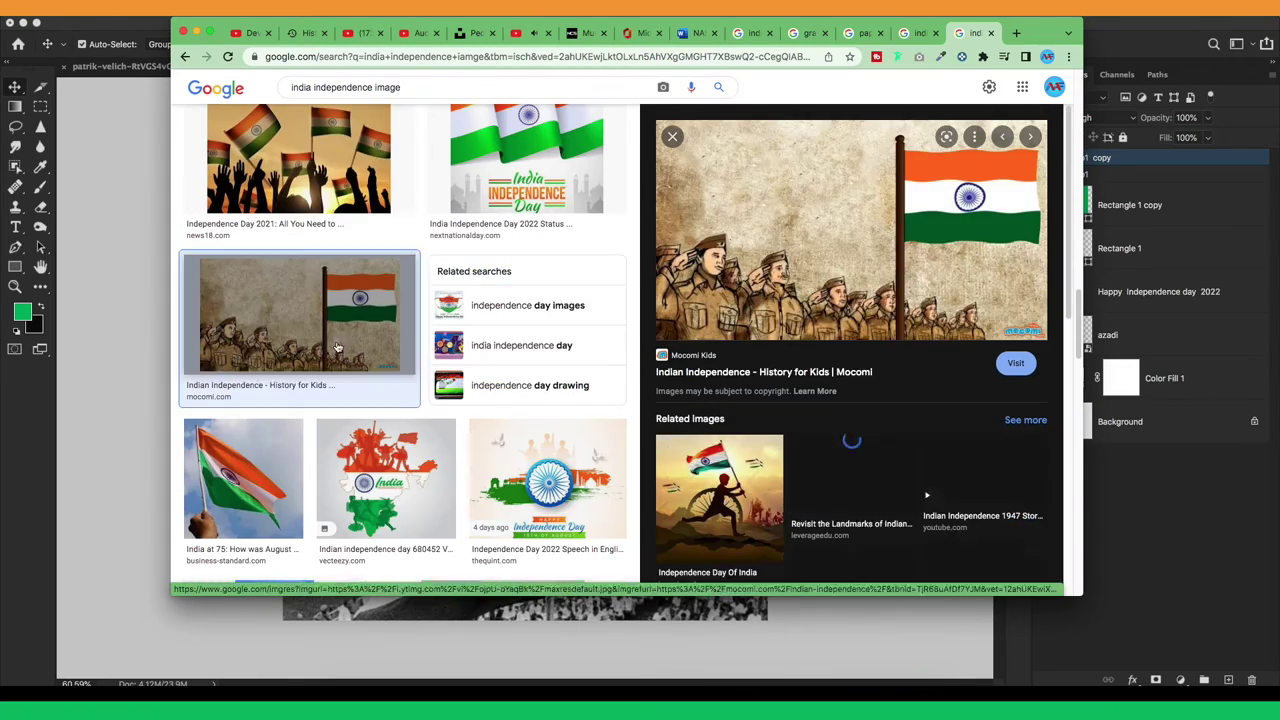
right_click(750, 250)
click(765, 363)
scroll(760, 378, down, 2)
key(super+Tab)
key(ctrl+v)
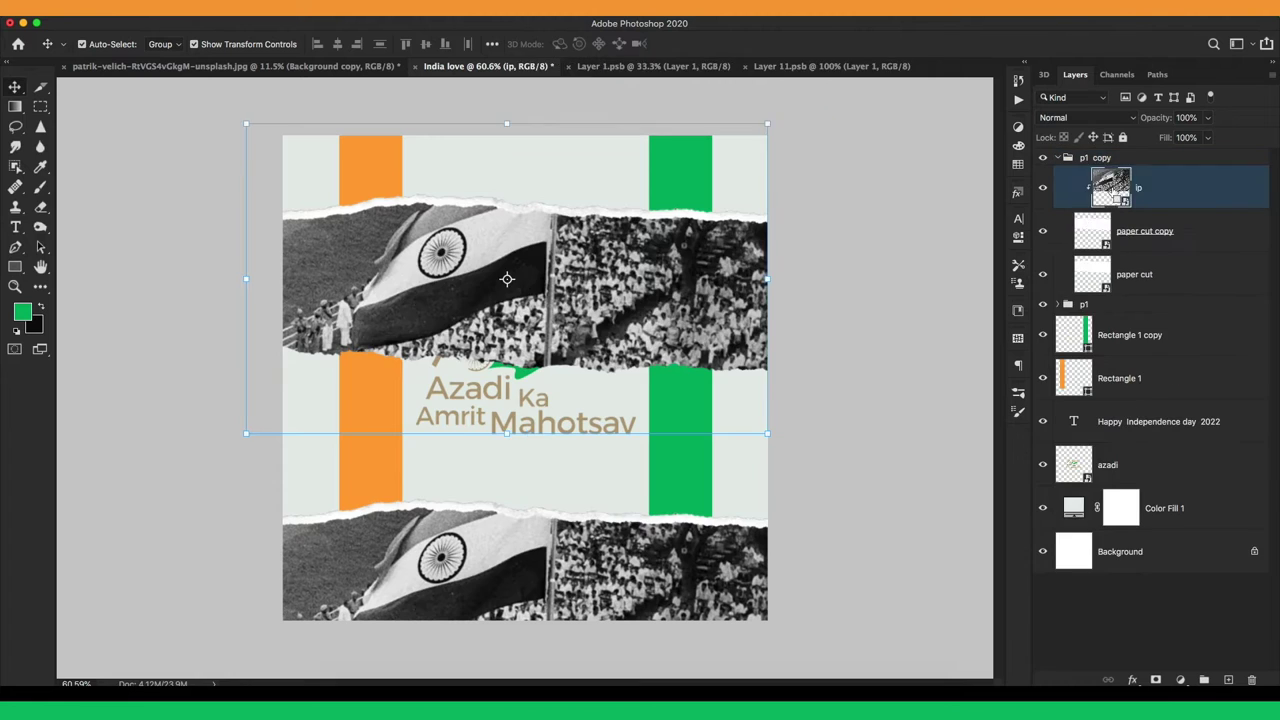
- Clip the soldiers image to the torn paper and scale it to about 93% to fit the flag
key(ctrl+alt+g)
key(ctrl+t)
drag(541, 378, 546, 255)
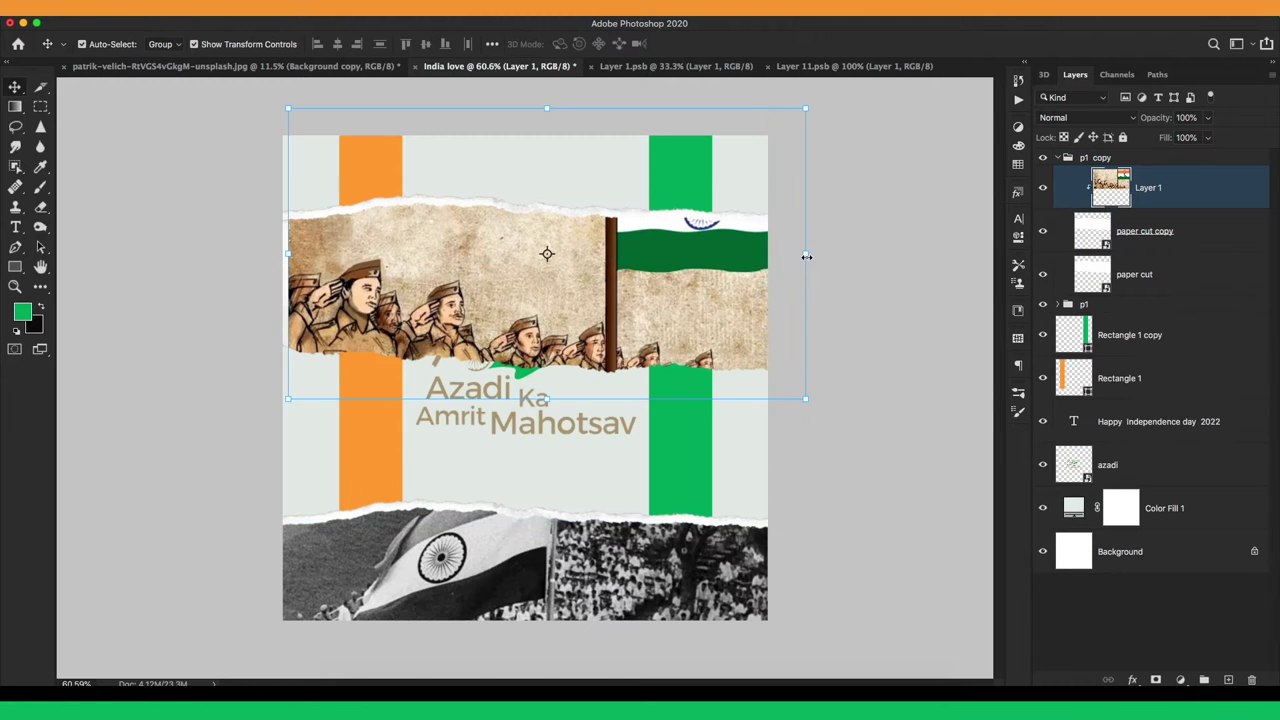
drag(678, 313, 666, 320)
drag(546, 110, 531, 131)
mouse_move(532, 268)
mouse_down()
mouse_move(548, 278)
mouse_move(551, 251)
mouse_up()
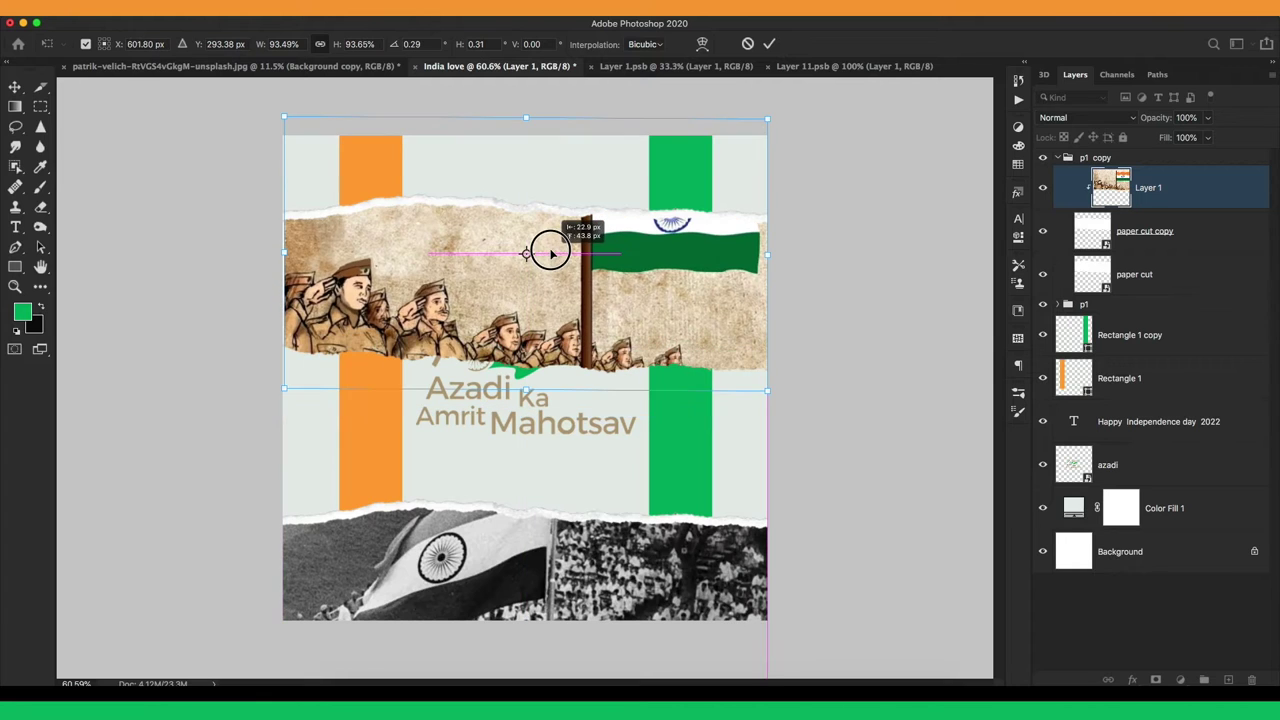
key(Return)
- Reposition and slightly scale the p1 copy soldiers strip, then move the flag-and-crowd strip to the top
click(1057, 160)
click(1057, 158)
drag(530, 300, 640, 171)
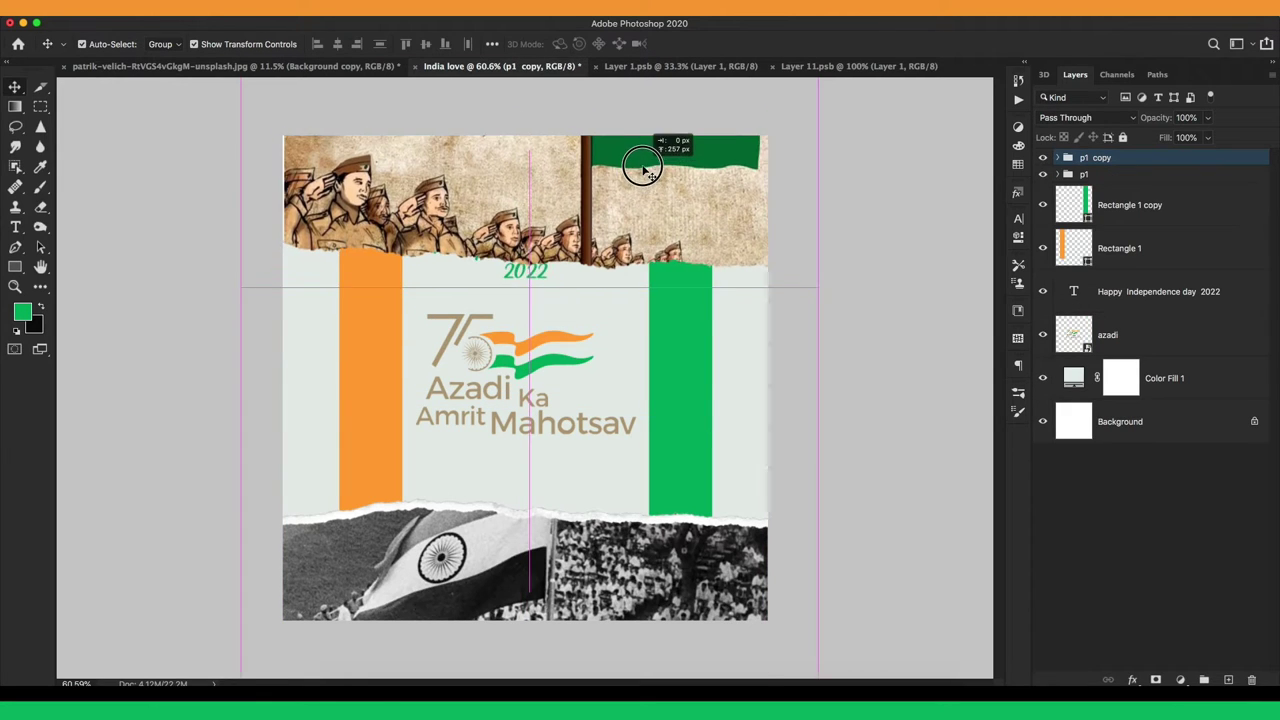
key(ctrl+t)
drag(823, 143, 827, 143)
mouse_move(640, 200)
mouse_down()
mouse_move(655, 210)
mouse_move(661, 576)
mouse_up()
key(Return)
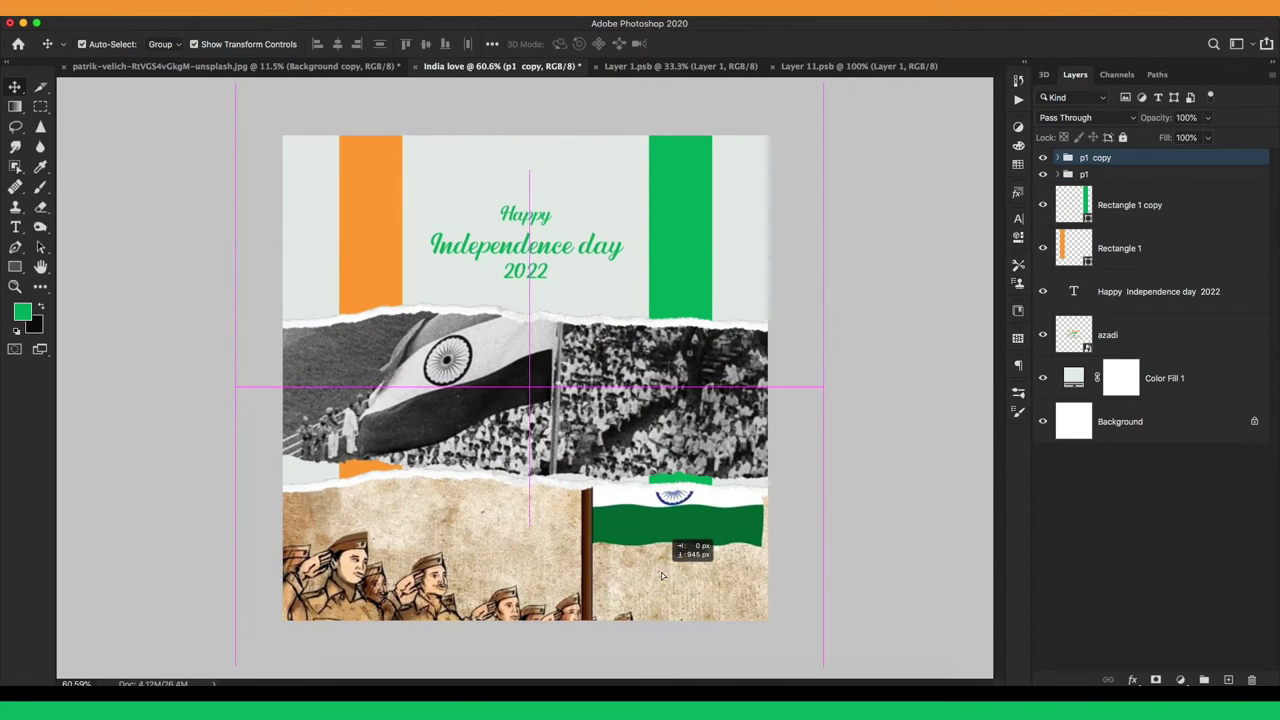
drag(535, 394, 535, 159)
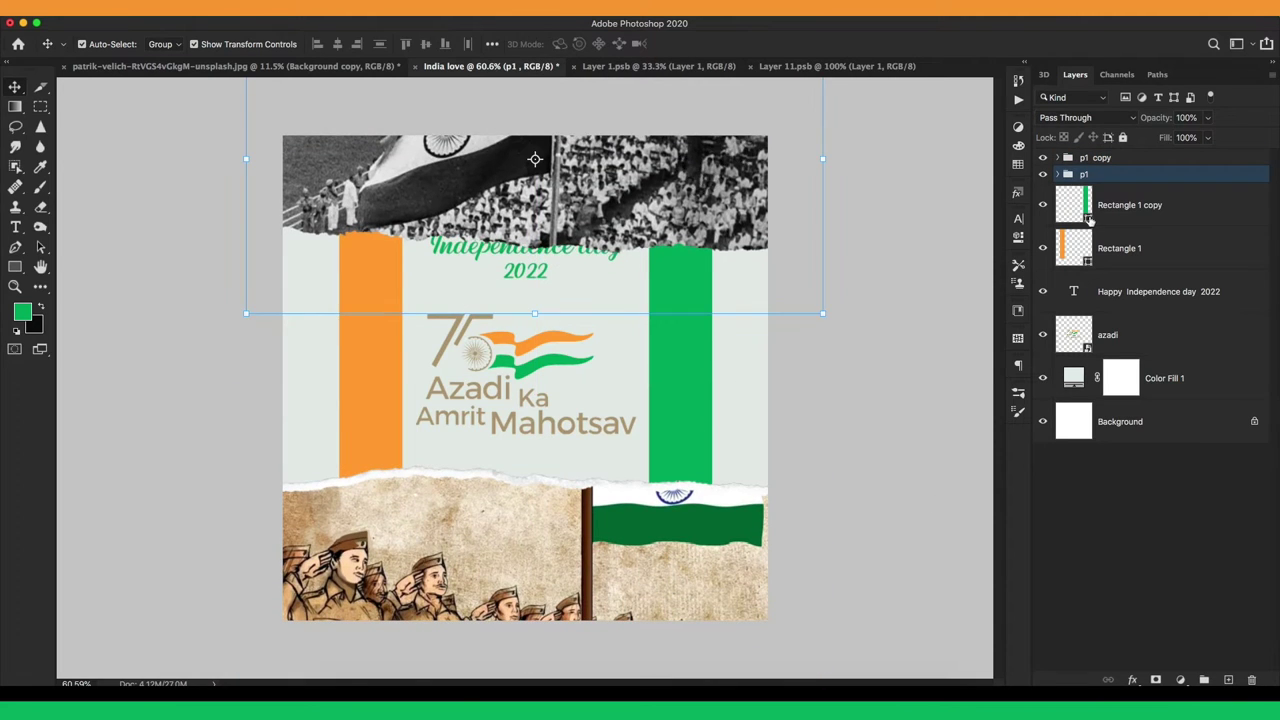
- Fine-tune the flag strip, soldiers image and soldiers strip, and nudge the green bar right
drag(535, 159, 535, 194)
ctrl+click(622, 550)
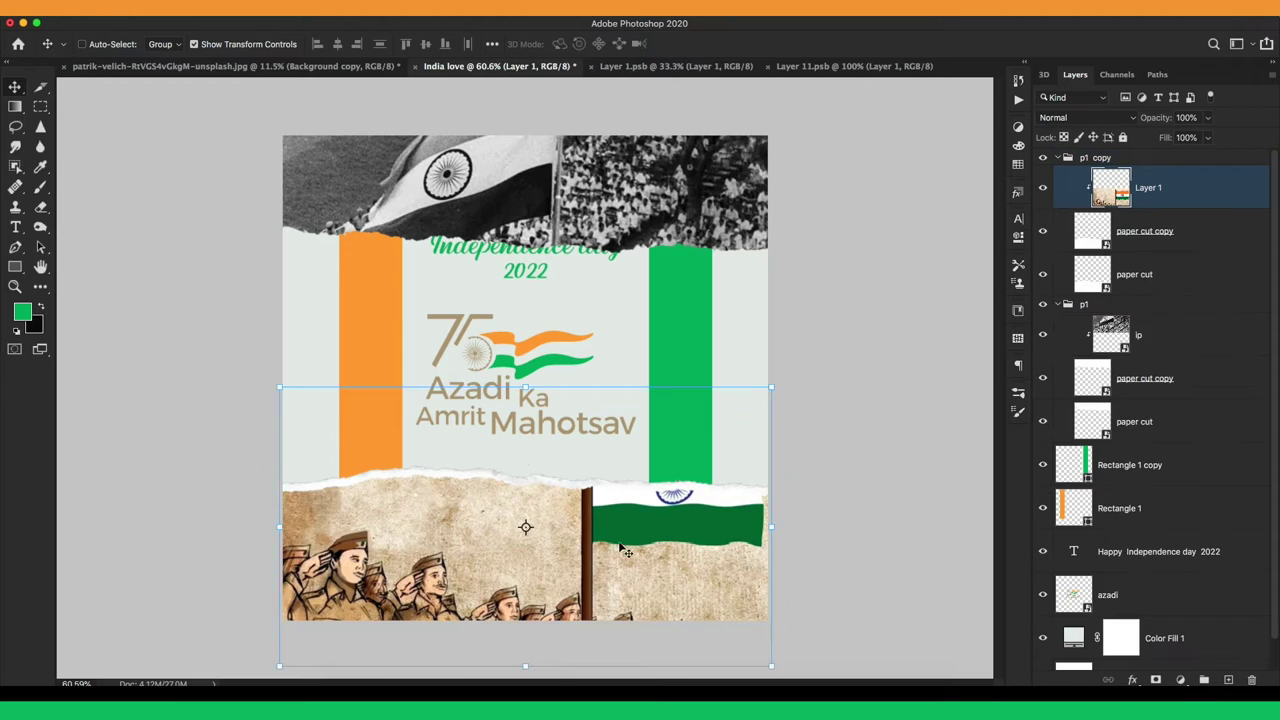
drag(622, 550, 623, 523)
ctrl+click(580, 480)
drag(580, 480, 634, 575)
click(1084, 174)
click(1095, 290)
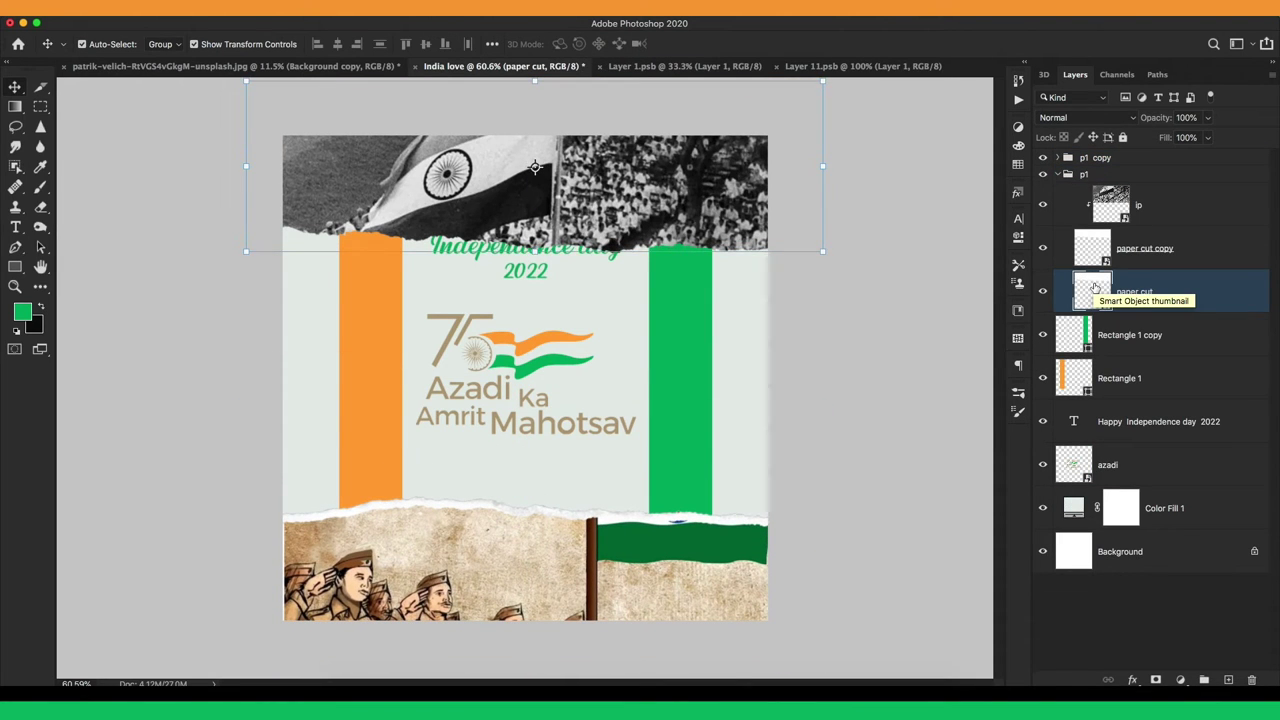
drag(687, 377, 693, 380)
click(541, 367)
- Bring the azadi logo to the front and move it down toward the canvas centre
key(alt+bracketright)
key(ctrl+shift+bracketright)
click(371, 320)
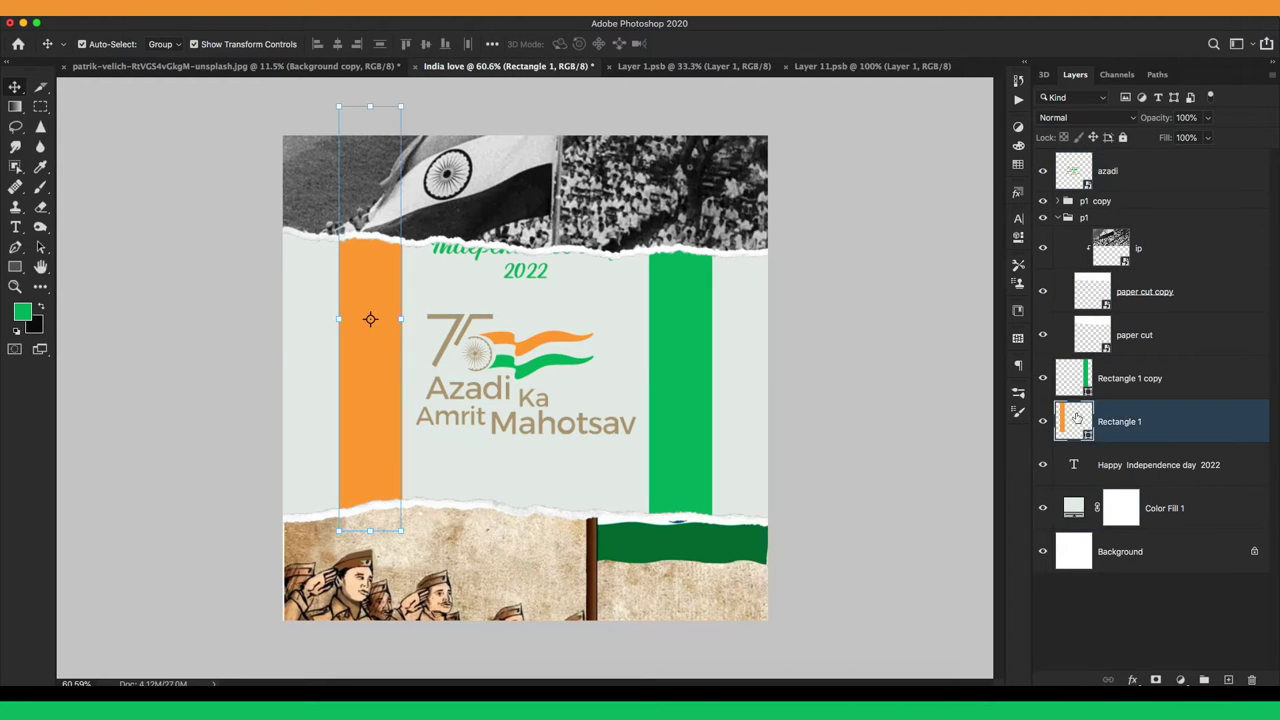
key(ctrl+minus)
click(540, 380)
drag(540, 380, 543, 414)
- Move the heading down and make its Independence day line white
scroll(529, 300, up, 2)
mouse_move(529, 271)
mouse_down()
mouse_move(518, 337)
mouse_move(437, 316)
mouse_up()
click(613, 44)
key(Return)
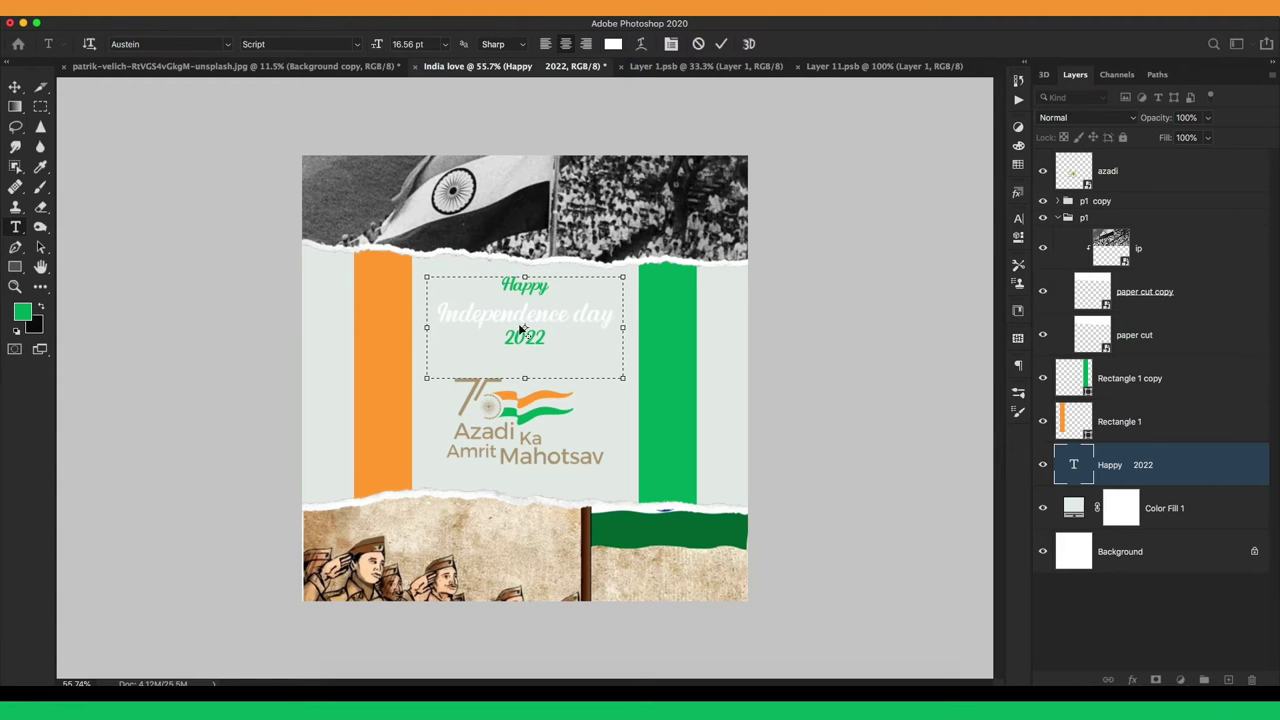
- Move the heading text layer to the top, zoom in, and add a new Layer 2 for brush painting
drag(1073, 466, 1073, 165)
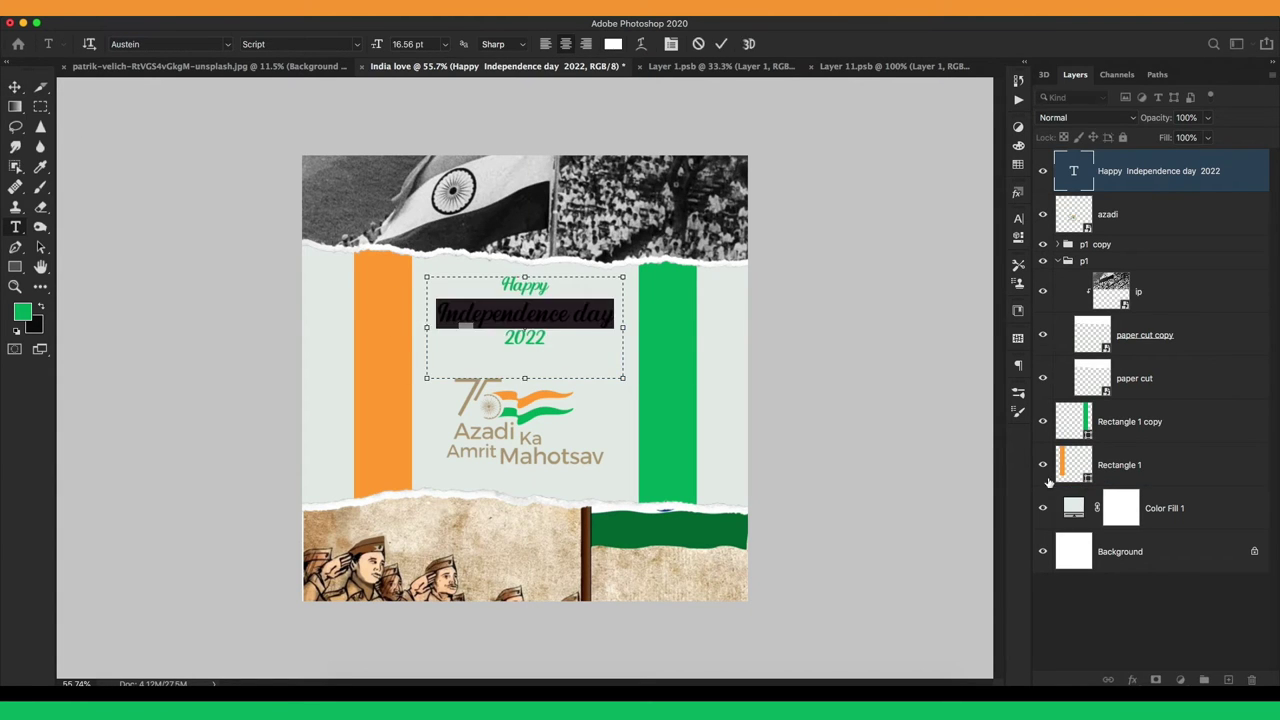
key(ctrl+plus)
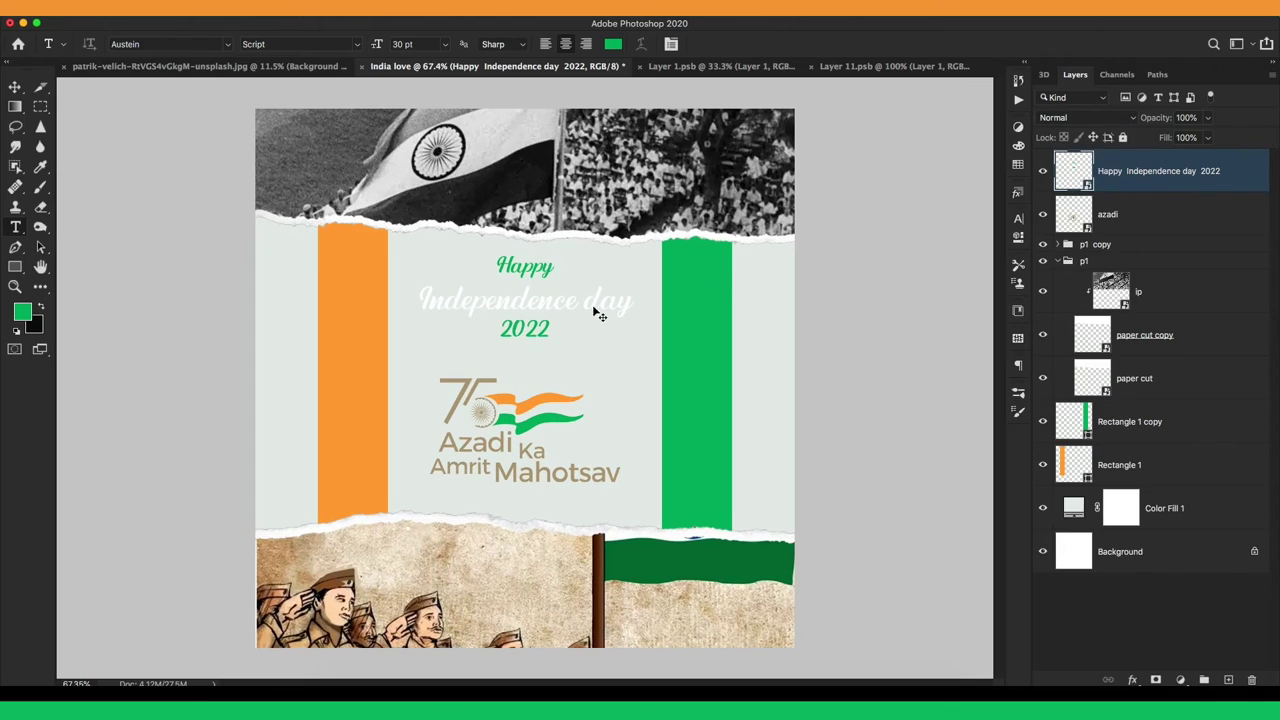
scroll(597, 314, up, 3)
key(ctrl+shift+alt+n)
key(b)
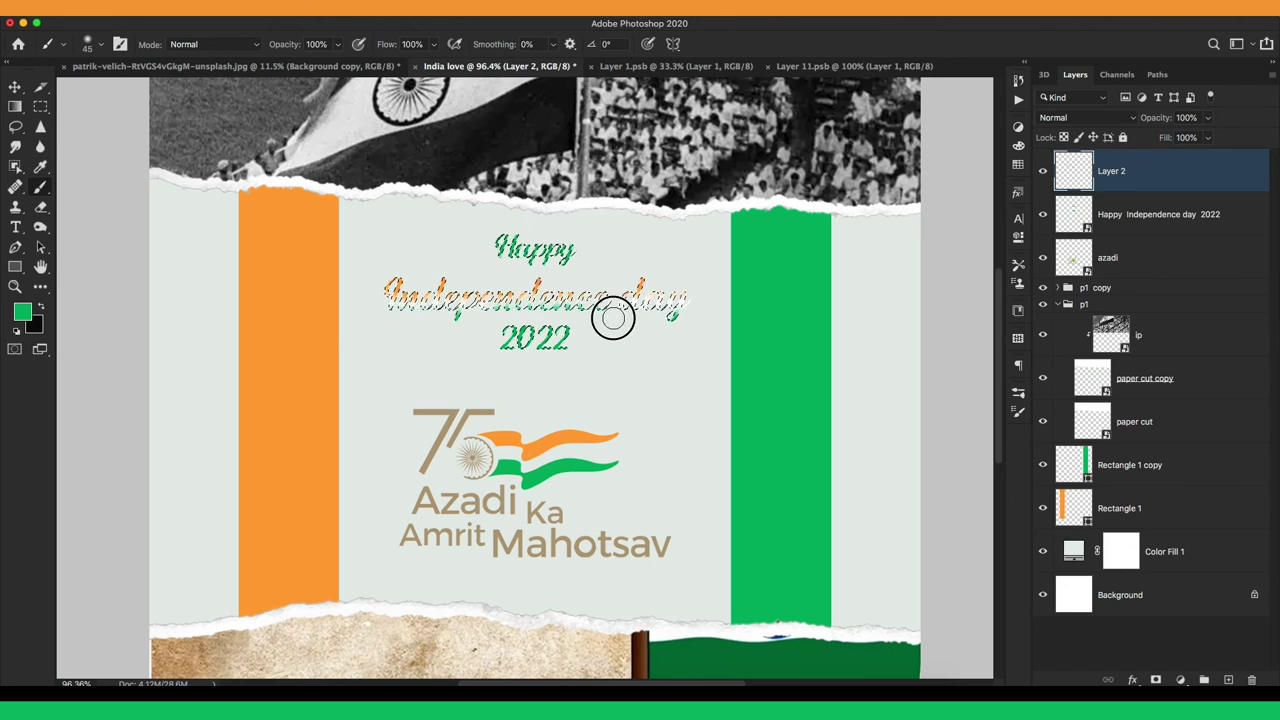
- Merge the heading text layer into the painted Layer 2 and enlarge it to about 113%
key(v)
key(ctrl+minus)
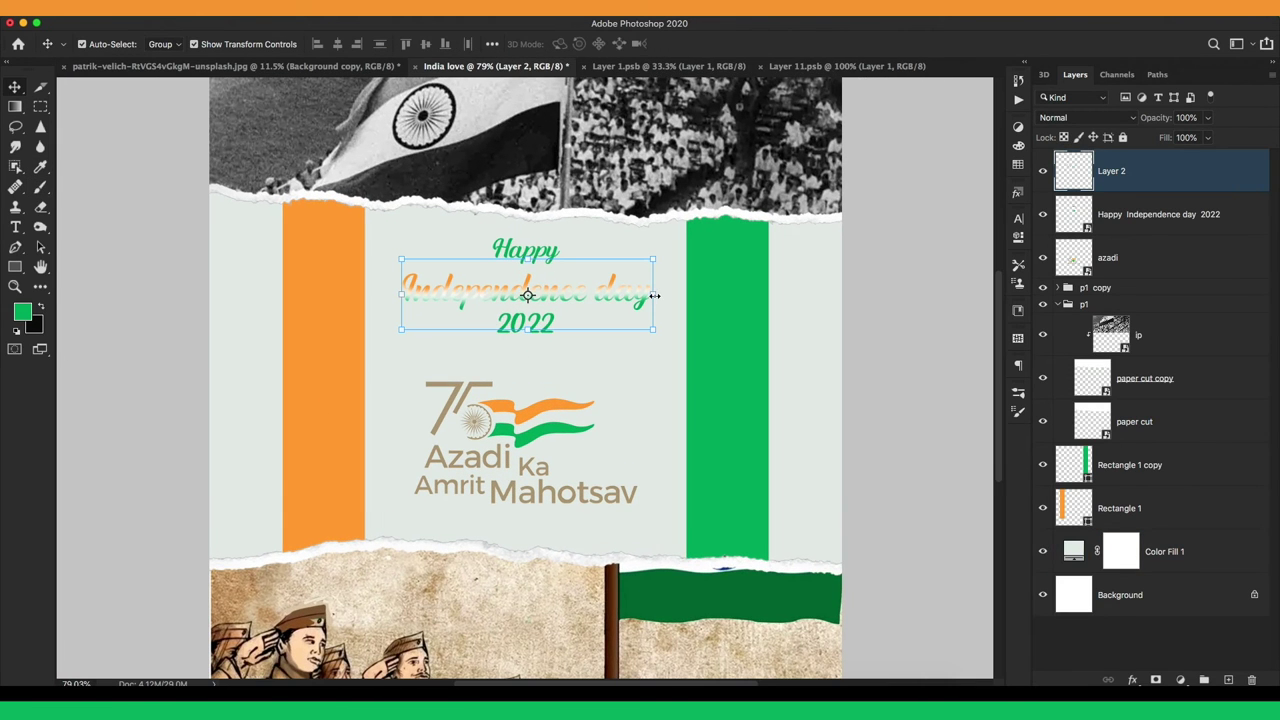
click(1110, 214)
right_click(1110, 216)
click(1060, 286)
drag(653, 331, 685, 347)
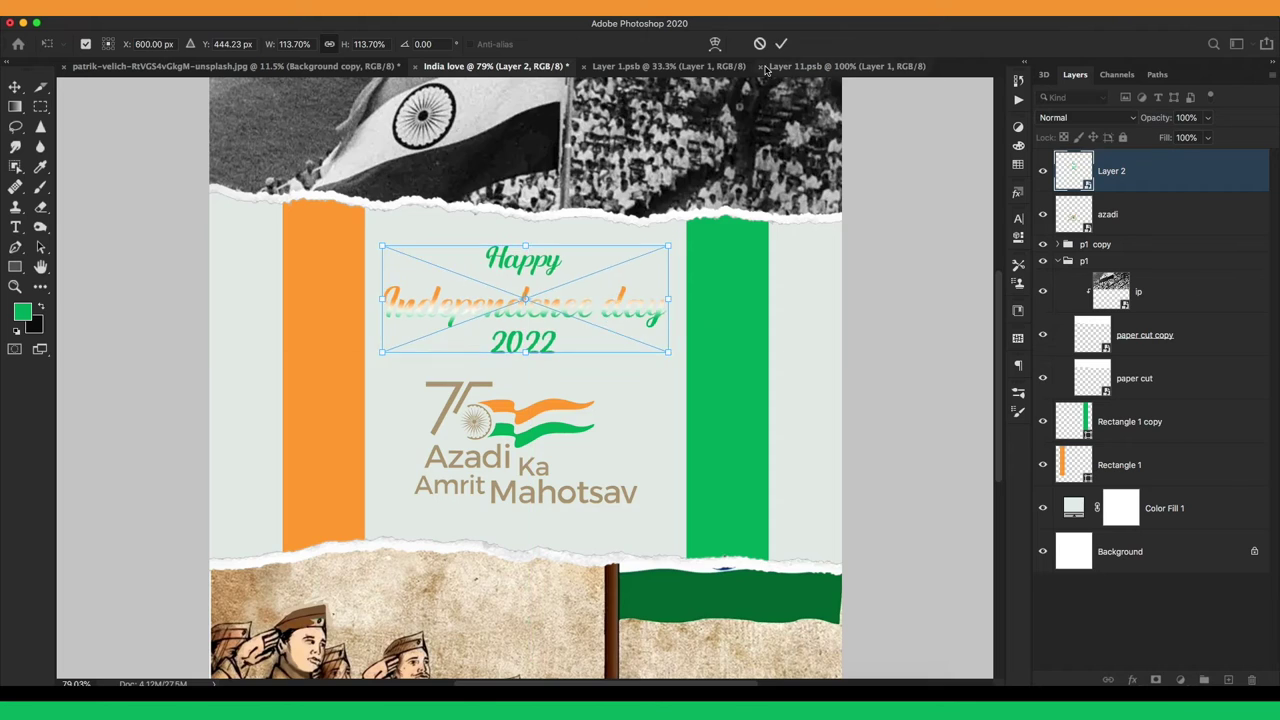
key(Return)
- Select the p1 copy group and reposition layer content on the canvas
scroll(600, 300, down, 2)
click(520, 540)
scroll(517, 563, down, 1)
click(1110, 290)
drag(560, 490, 630, 486)
- Search the browser for 'gandi g image' and drag a Gandhi picture into the collage
key(super+Tab)
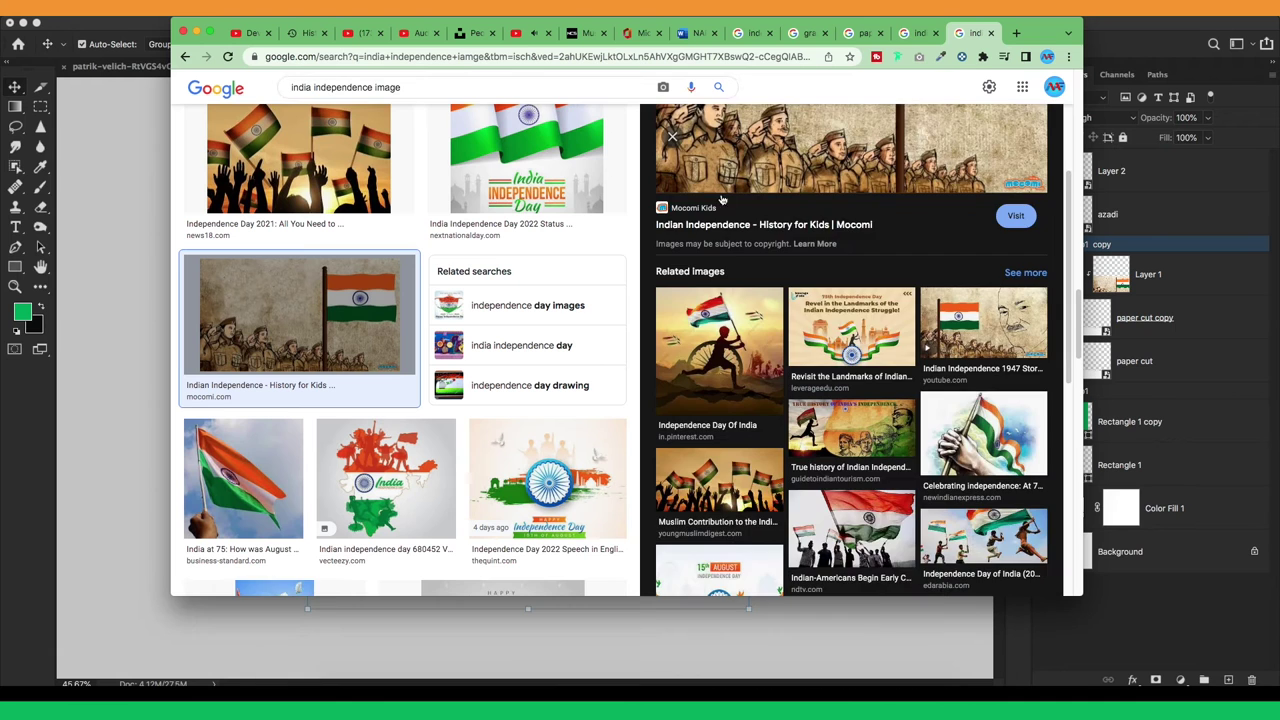
triple_click(345, 87)
text(gandi g image)
key(Return)
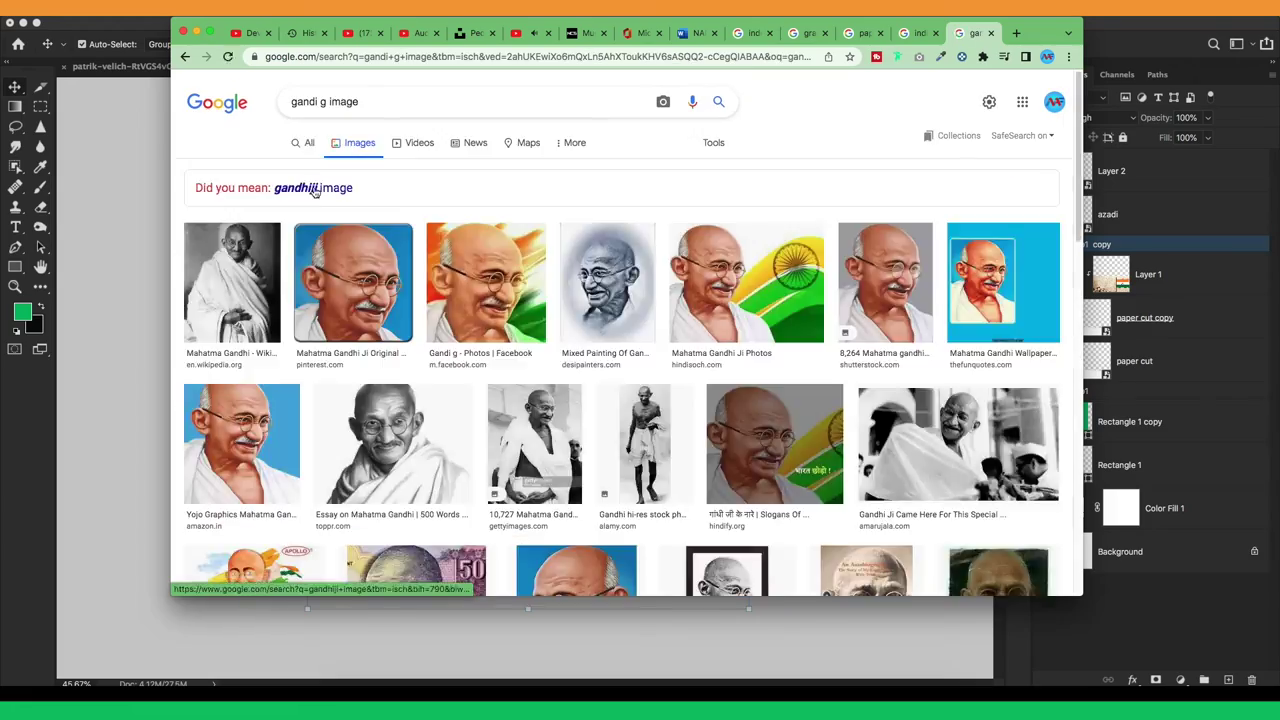
click(296, 188)
scroll(484, 313, down, 3)
scroll(484, 313, down, 3)
scroll(484, 313, down, 3)
mouse_move(484, 313)
mouse_down()
mouse_move(585, 455)
mouse_move(548, 380)
mouse_up()
- Convert the Gandhi image to a smart object and fit it into the bottom-right strip
click(556, 380)
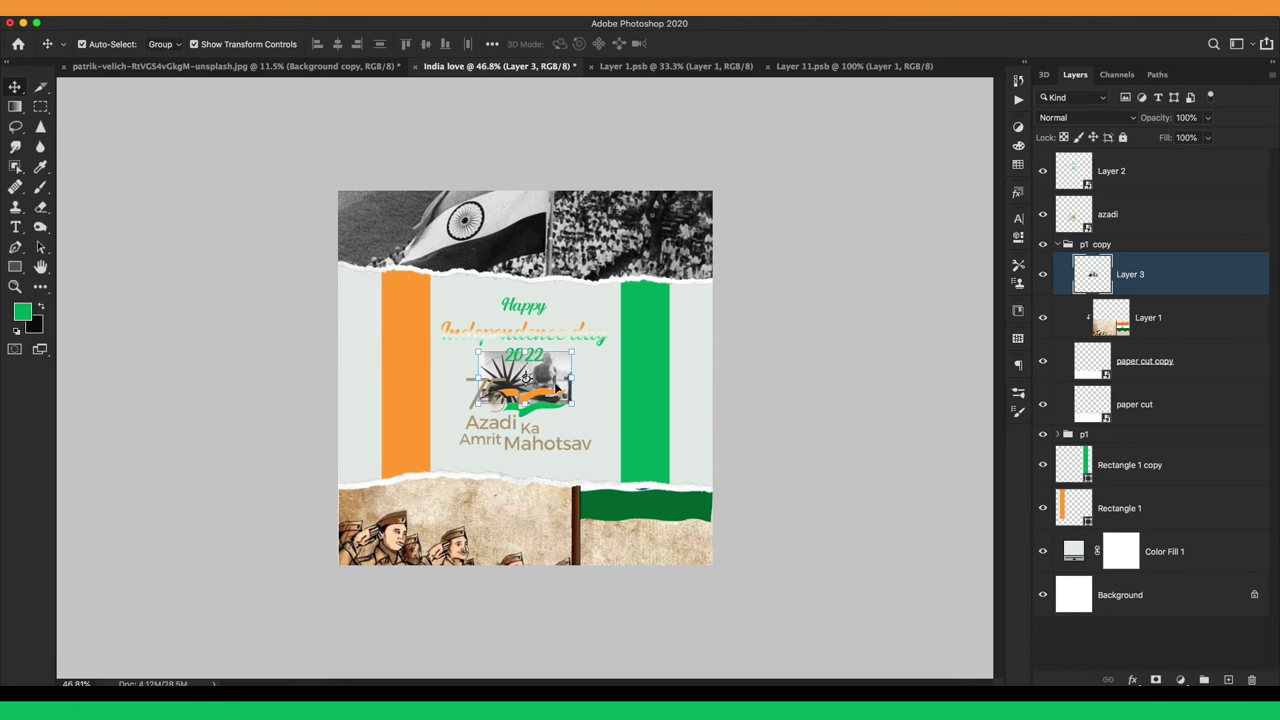
right_click(1170, 257)
click(1063, 289)
drag(740, 480, 796, 434)
mouse_move(690, 505)
mouse_down()
mouse_move(645, 531)
mouse_move(700, 443)
mouse_up()
scroll(645, 531, up, 1)
drag(514, 457, 586, 500)
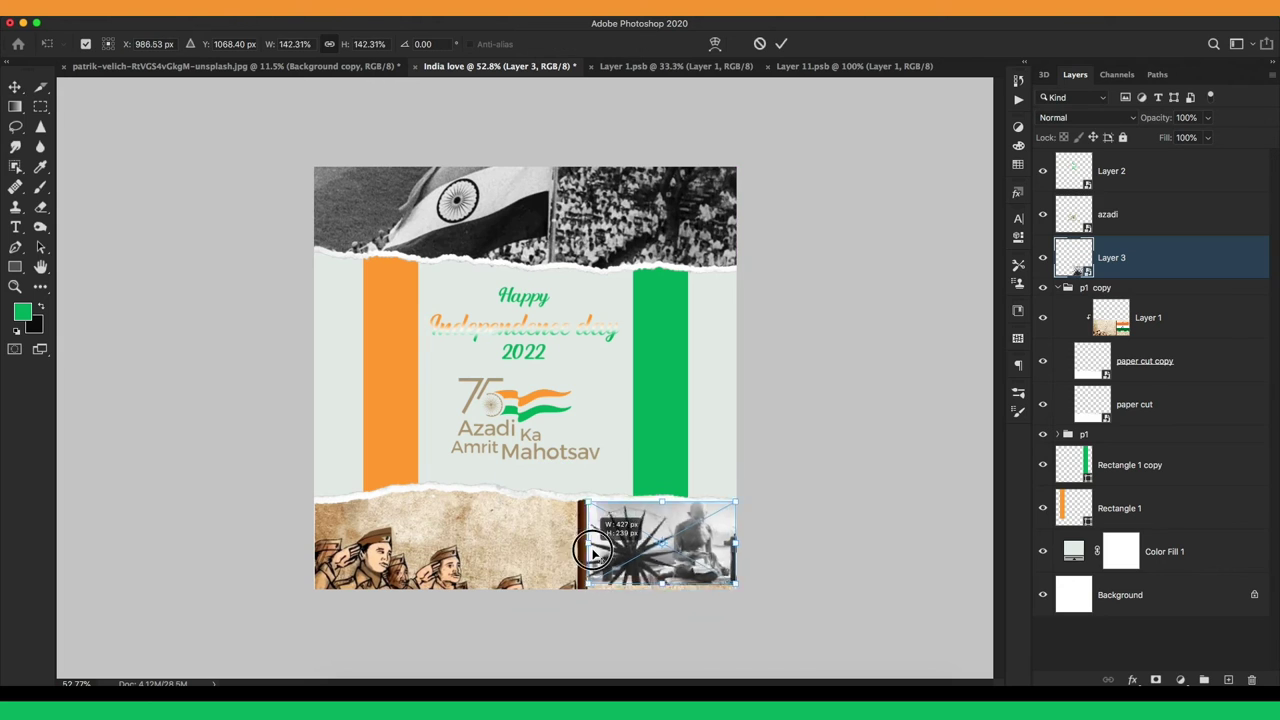
key(Return)
- Set the Gandhi layer's blend mode to Multiply
click(1085, 117)
click(1070, 178)
click(928, 355)
scroll(928, 355, down, 1)
scroll(647, 375, down, 1)
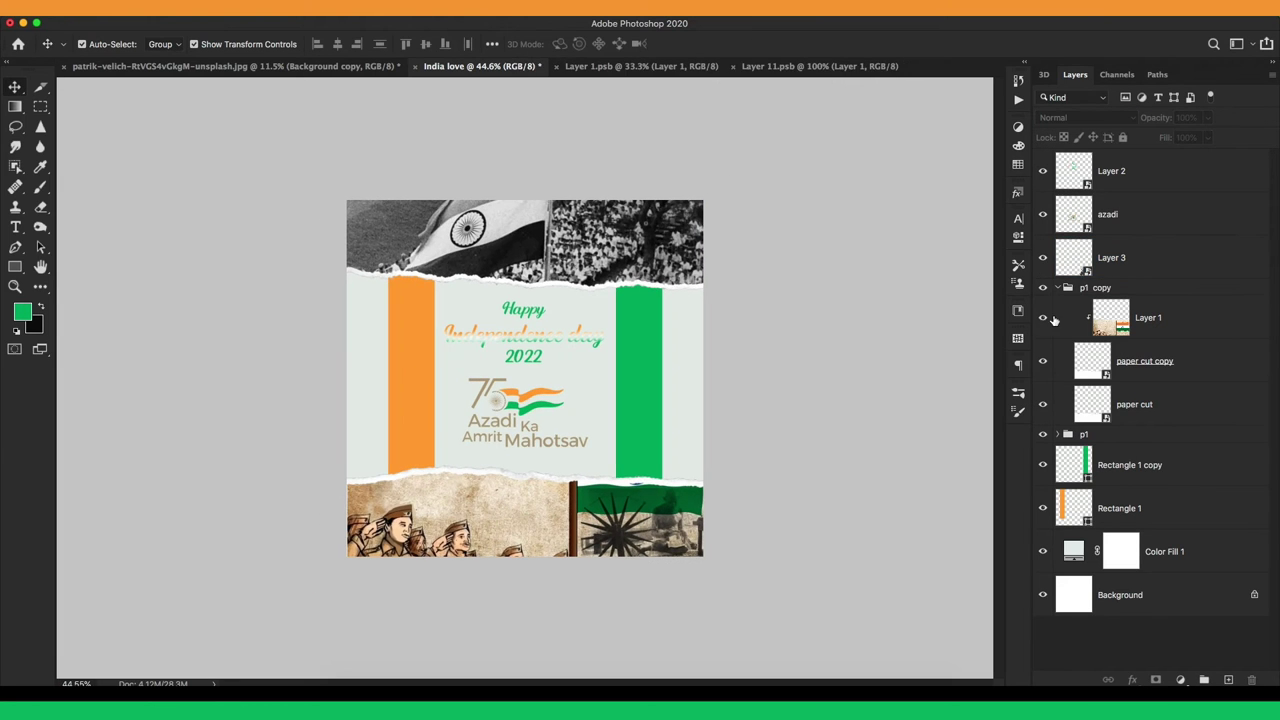
scroll(523, 365, up, 2)
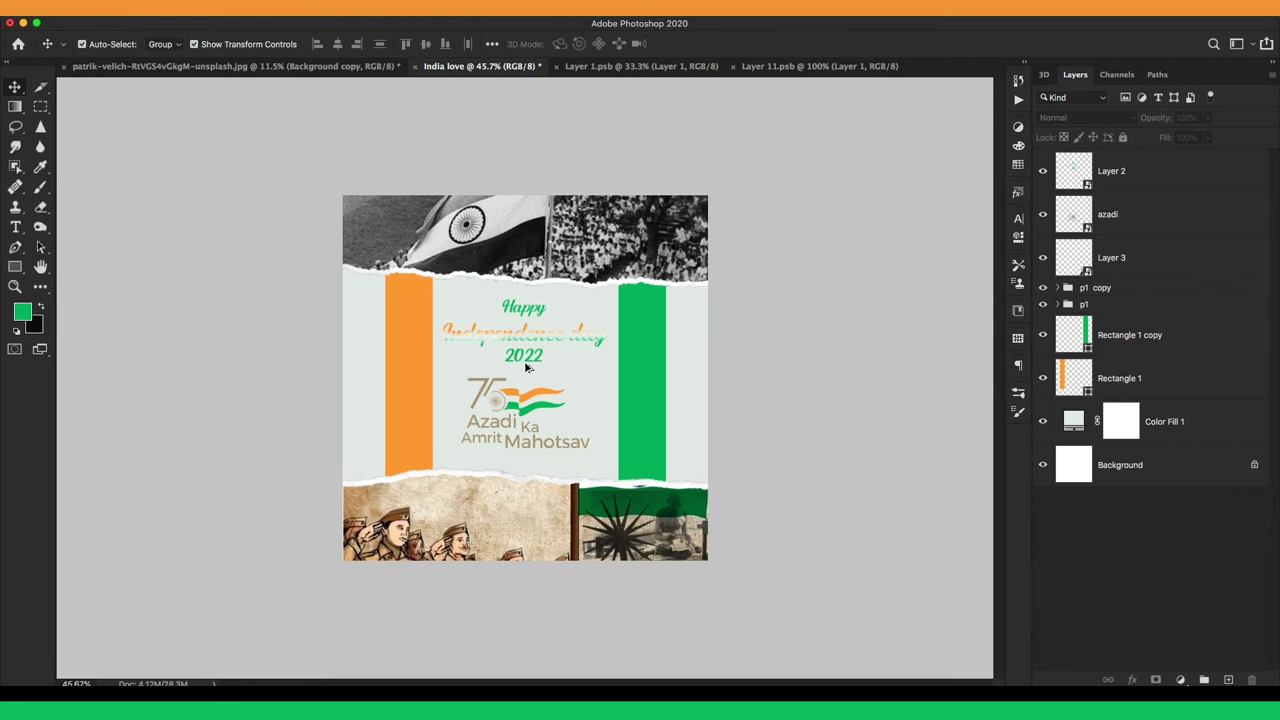
- Group the layers from p1 copy down to Rectangle 1 into a group named 'color'
click(1128, 378)
shift+click(1124, 289)
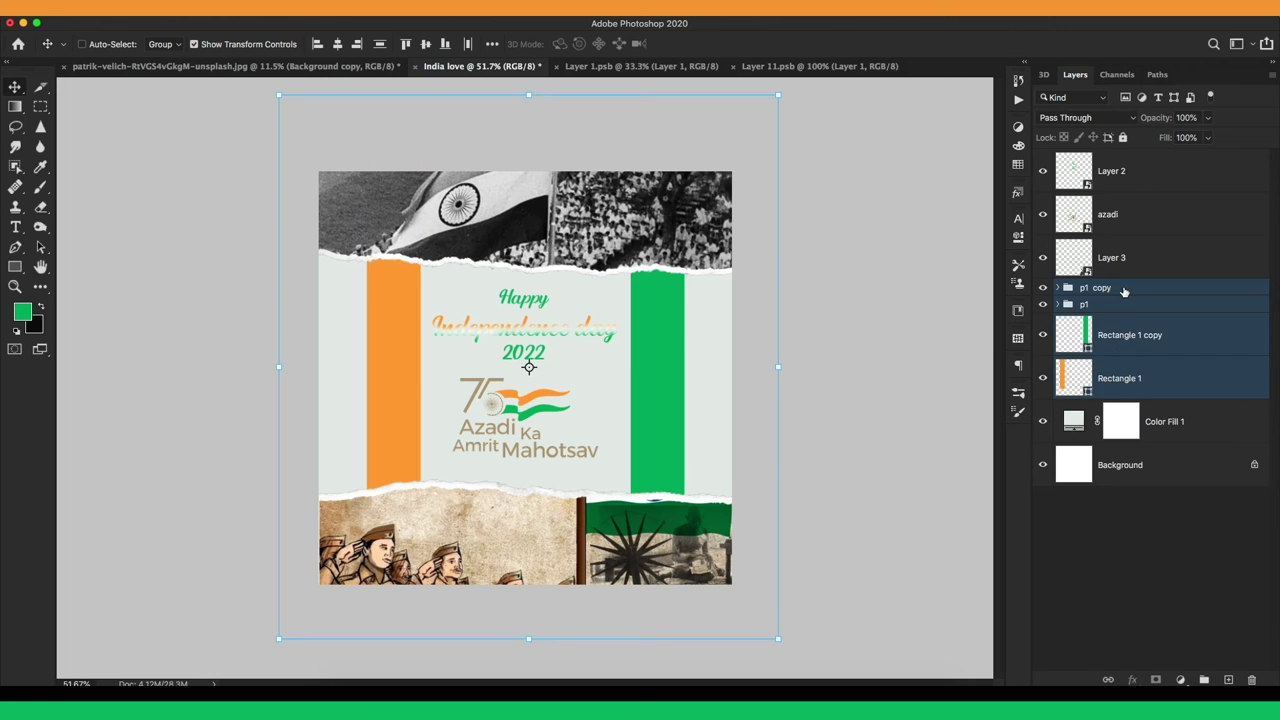
key(ctrl+g)
double_click(1095, 287)
- Add a Hue/Saturation layer (Hue +5, Saturation -22, Lightness +7) clipped to the color group
click(1018, 164)
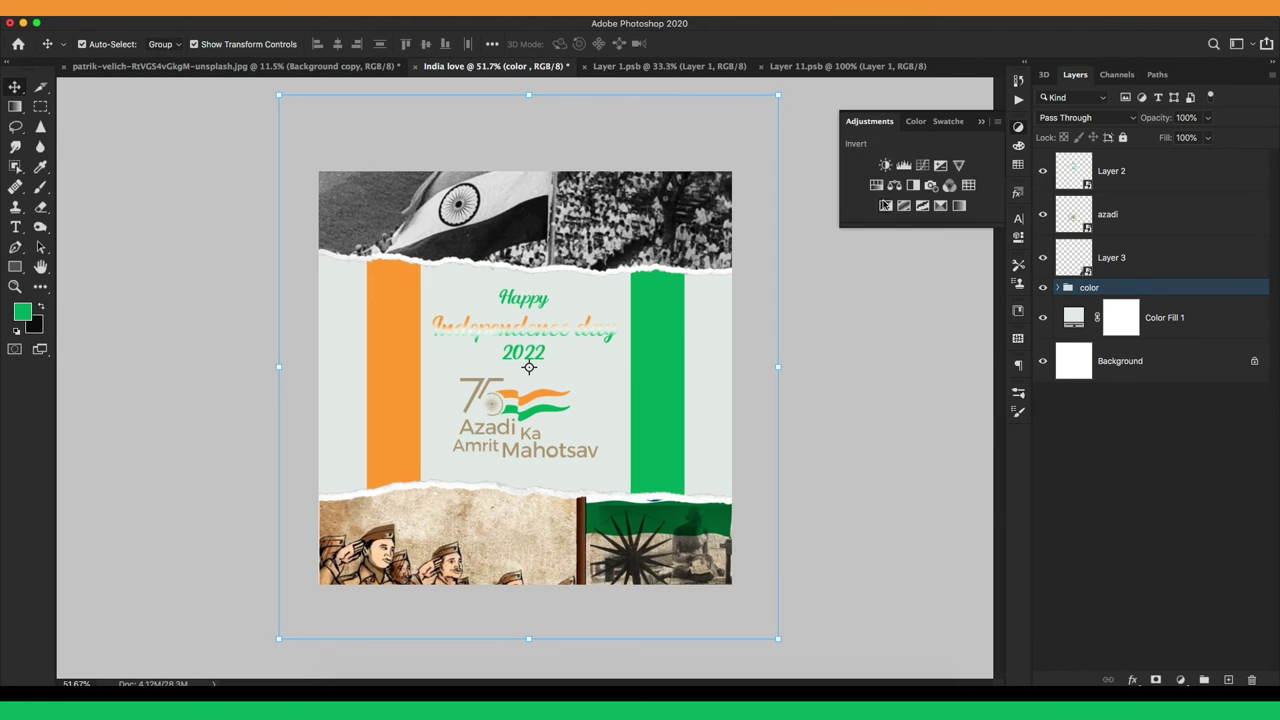
click(885, 178)
mouse_move(900, 372)
mouse_down()
mouse_move(884, 345)
mouse_move(907, 316)
mouse_up()
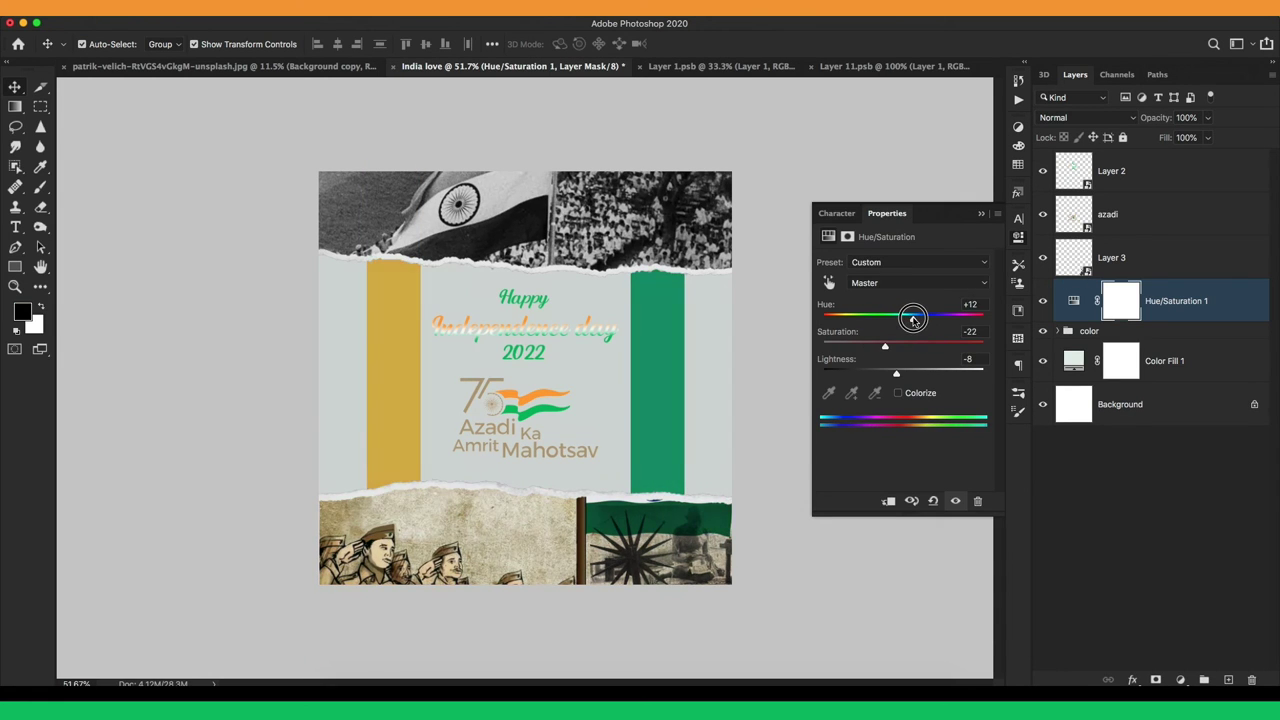
drag(896, 372, 910, 372)
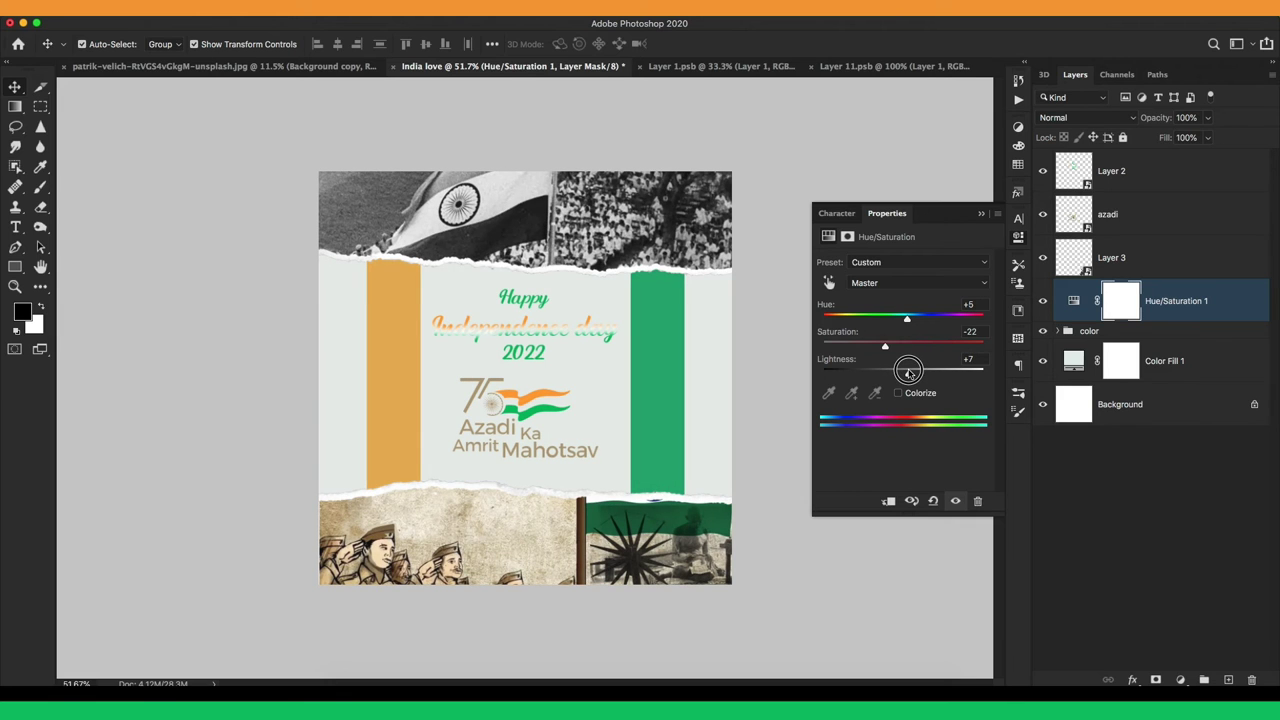
click(980, 215)
- Move Rectangle 1 above Rectangle 1 copy and check the orange bar's fill colour
click(1068, 330)
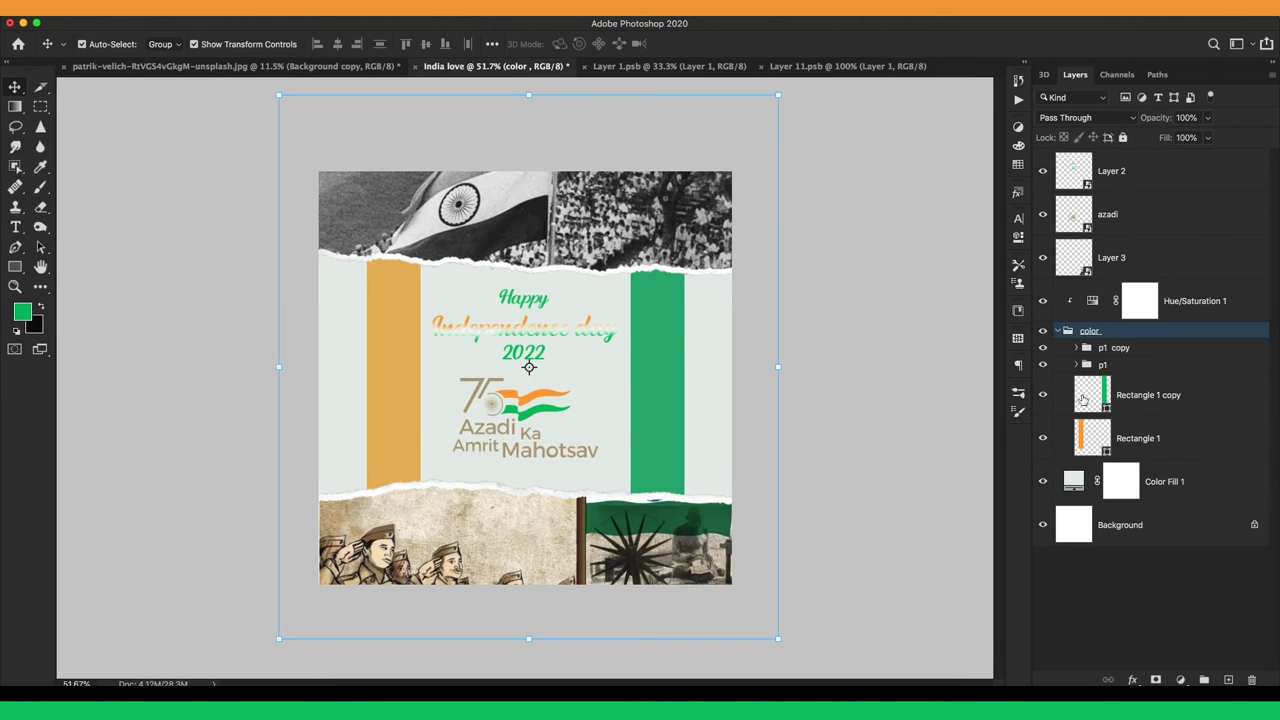
drag(1092, 398, 1092, 455)
click(1082, 397)
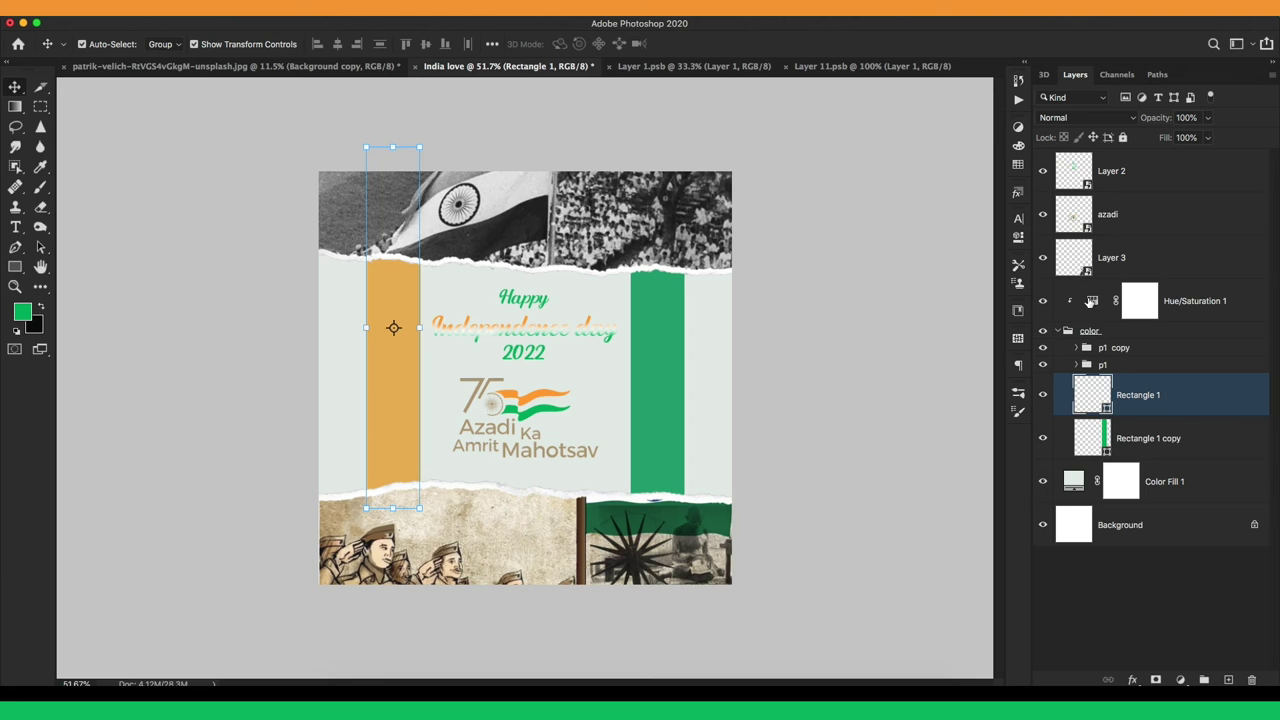
double_click(1090, 437)
key(Escape)
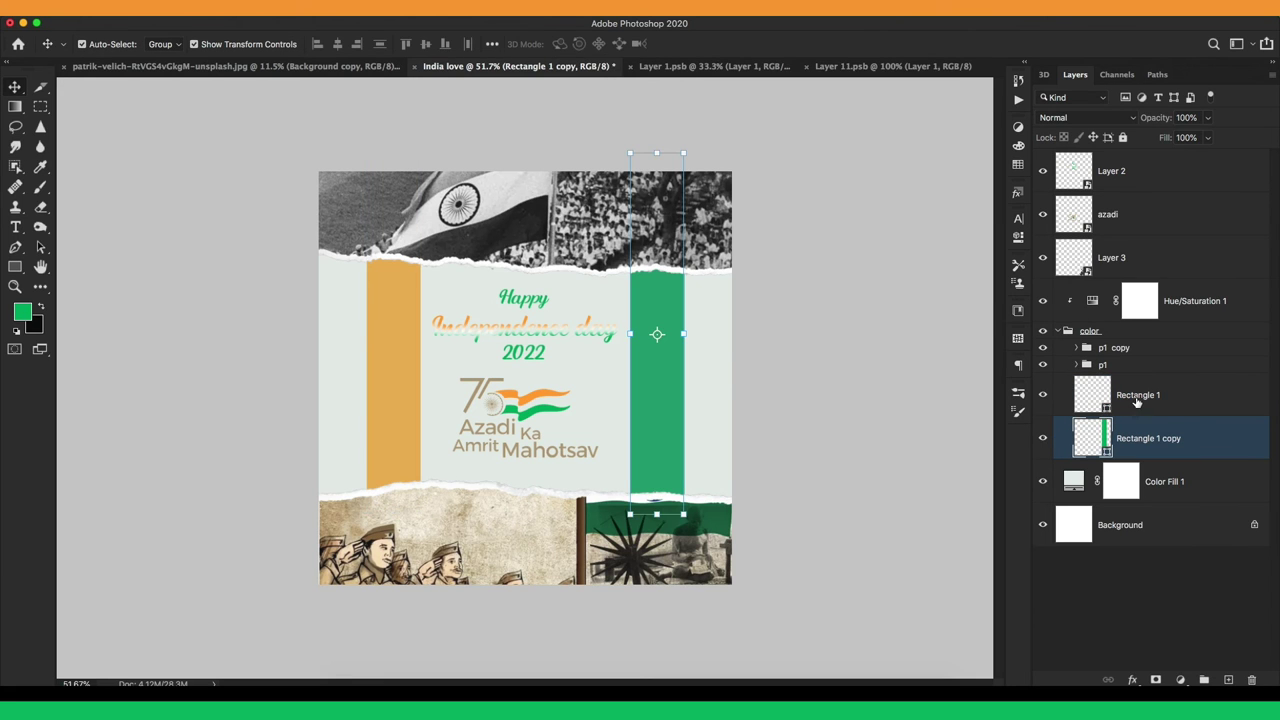
- Rasterize the orange and green bar layers and reselect both for merging
shift+click(1105, 400)
right_click(1130, 410)
click(1040, 306)
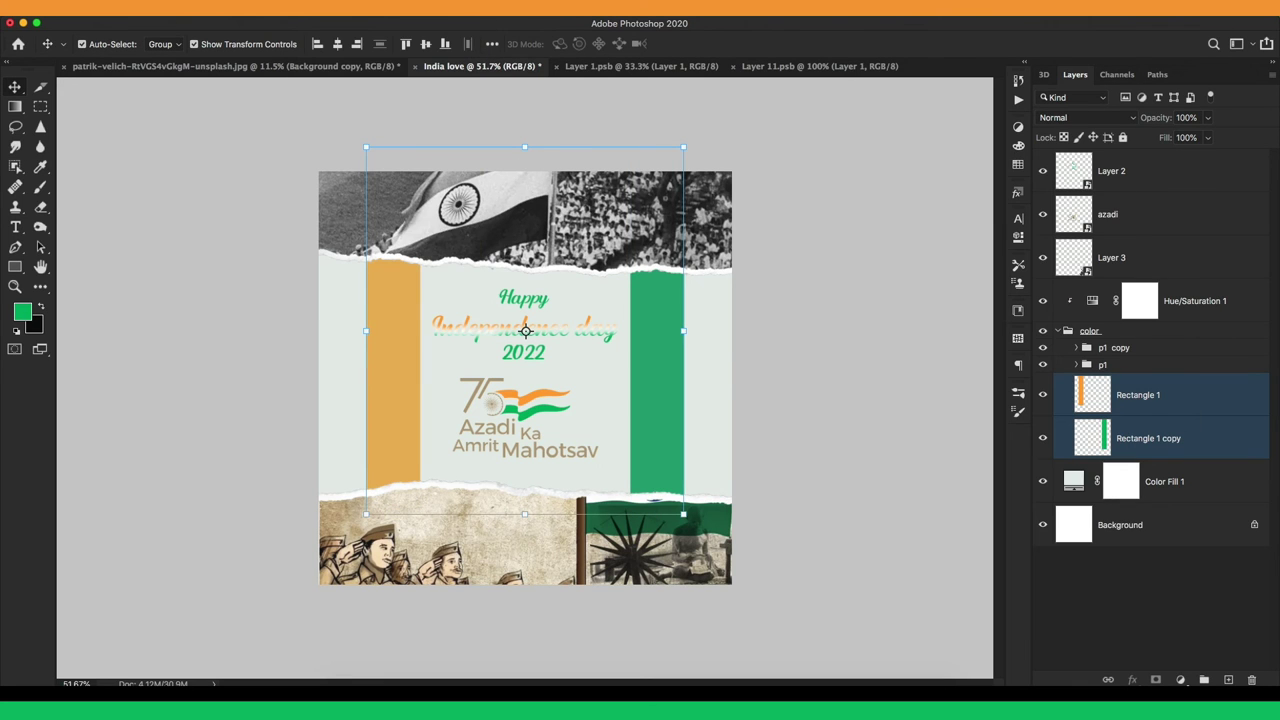
click(300, 103)
click(1148, 438)
shift+click(1138, 395)
right_click(1150, 415)
click(1190, 470)
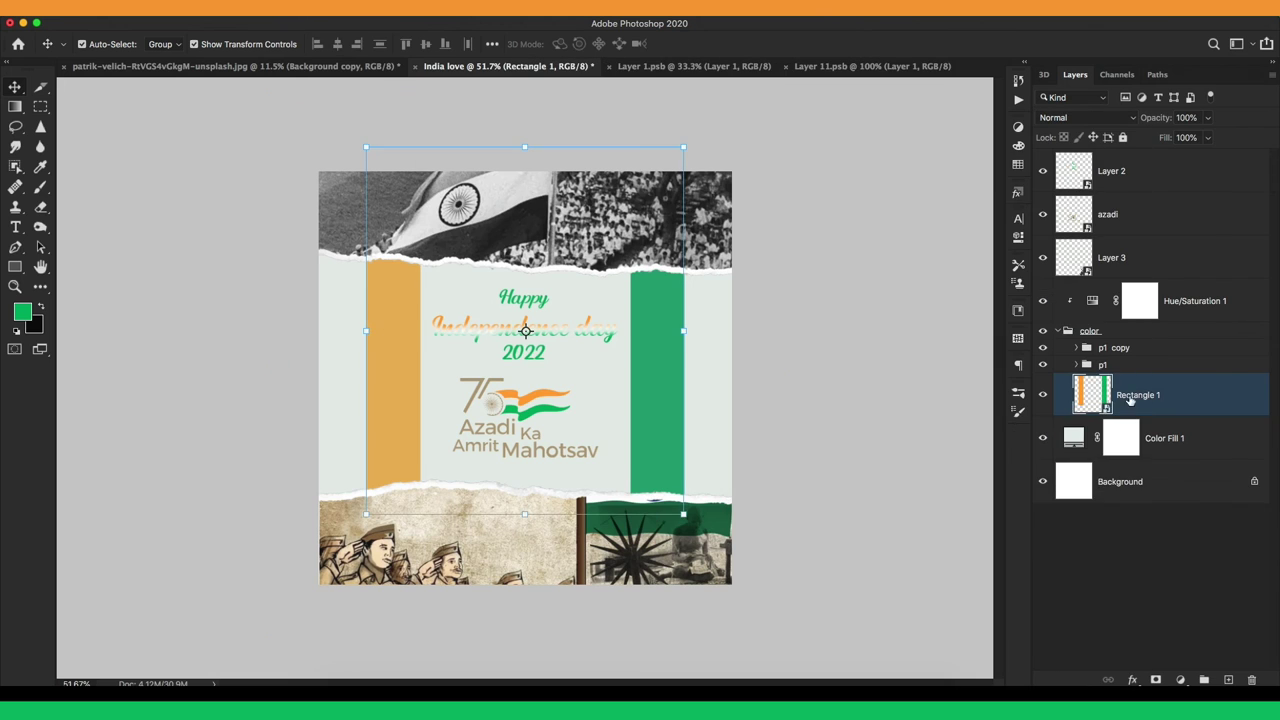
- Merge the bars and add a Brightness/Contrast layer with brightness 10 and contrast -21
click(1018, 127)
click(857, 144)
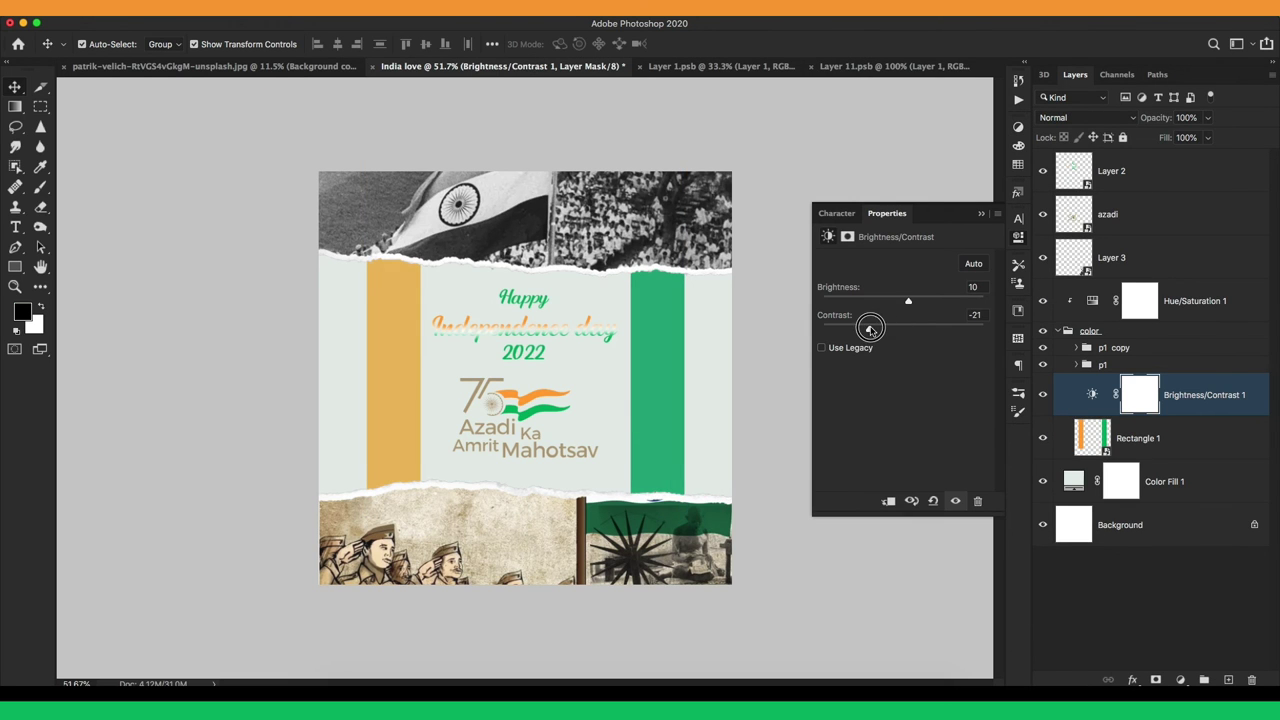
click(987, 224)
scroll(886, 320, up, 3)
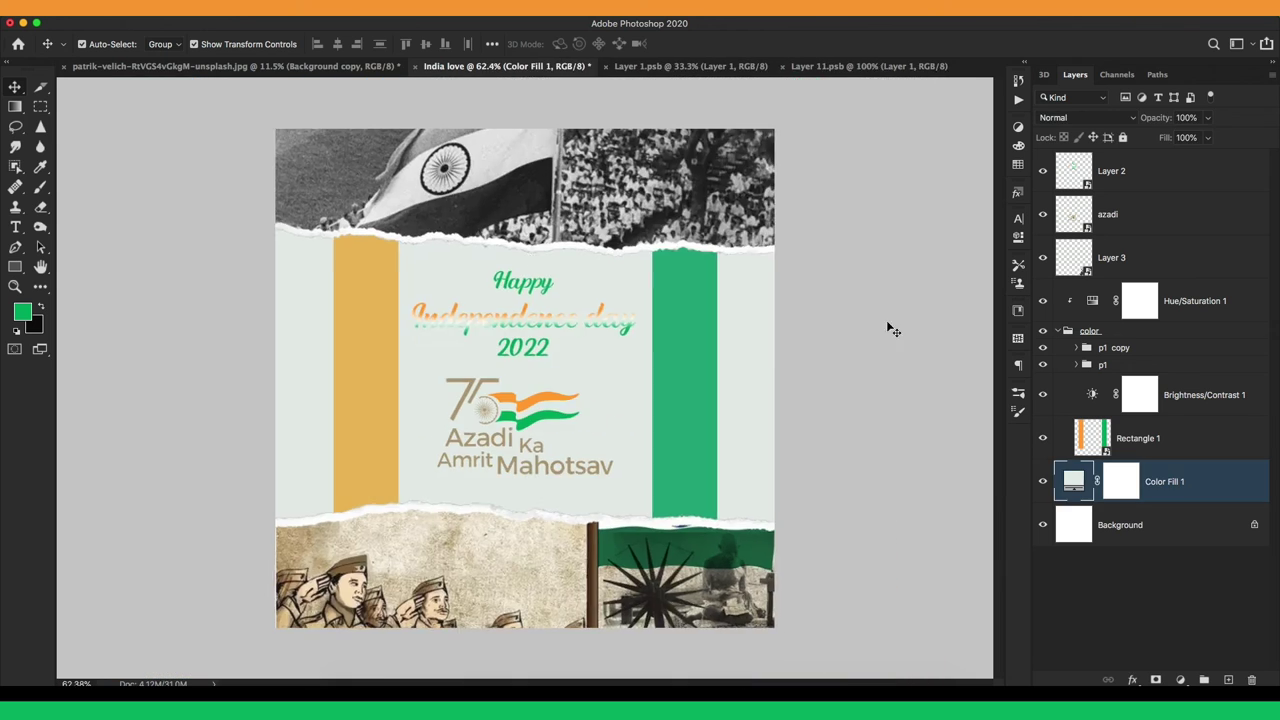
scroll(890, 328, down, 2)
- Add a Vibrance adjustment to the color group with vibrance -8
click(518, 532)
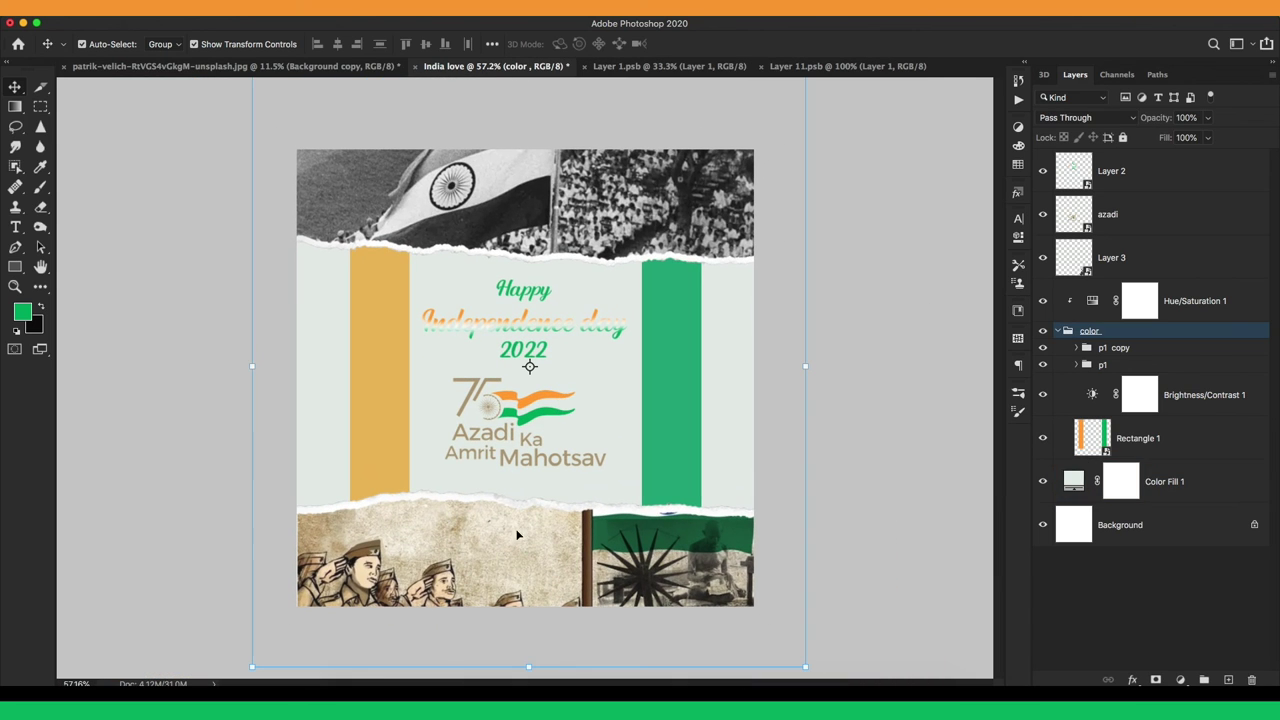
click(1018, 127)
click(935, 208)
drag(903, 274, 903, 302)
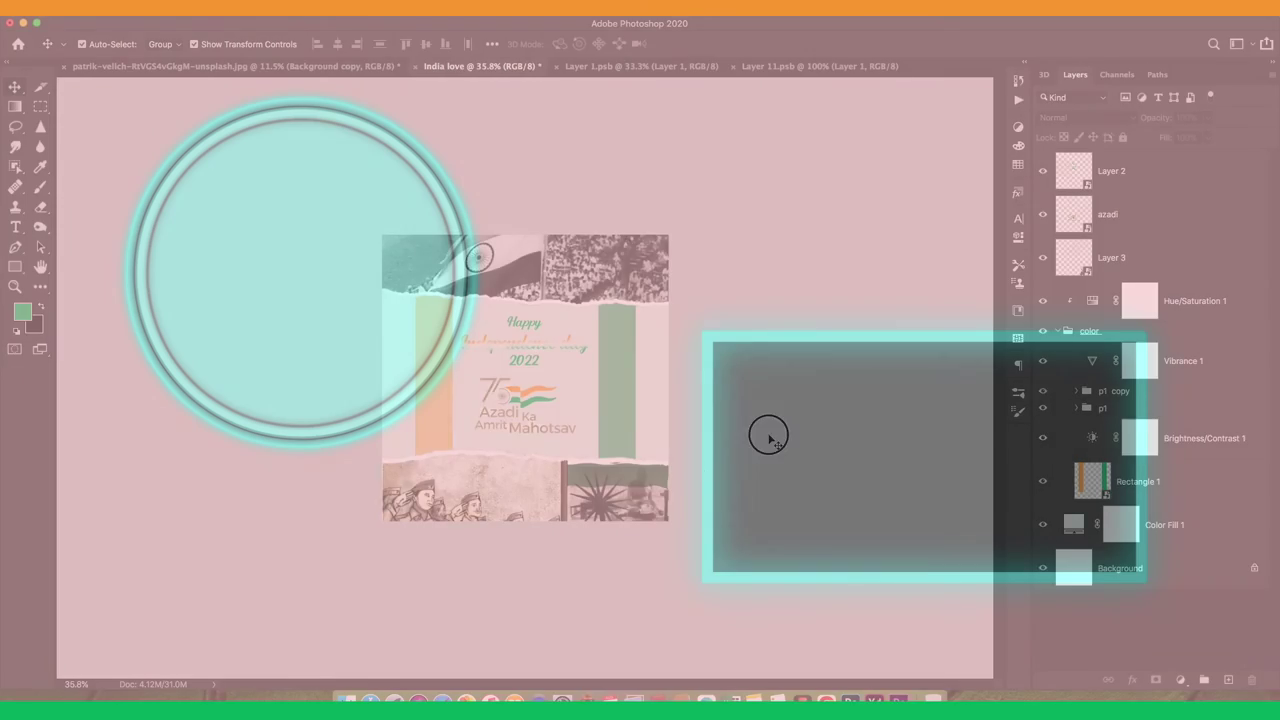